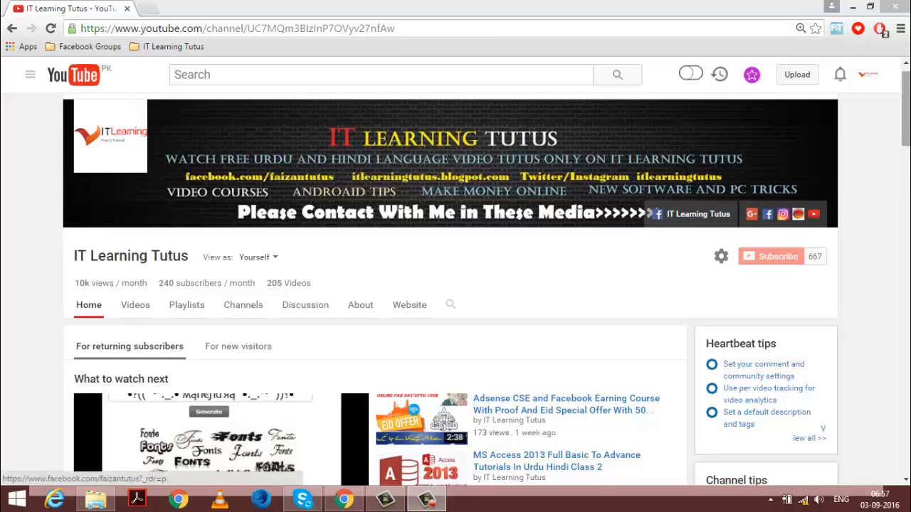
Browse the IT Learning Tutus channel page and open its Discussion section
left_click_drag(906, 96, 909, 187)
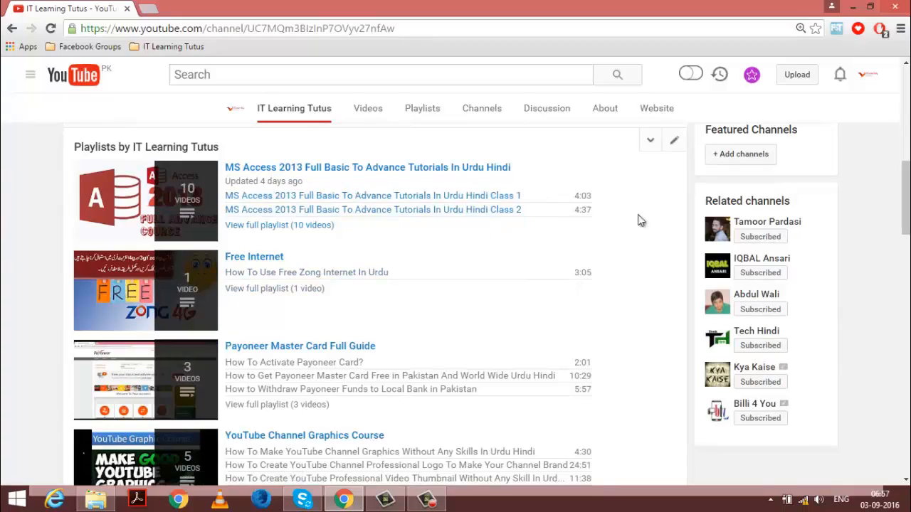
left_click_drag(905, 198, 906, 106)
left_click(303, 255)
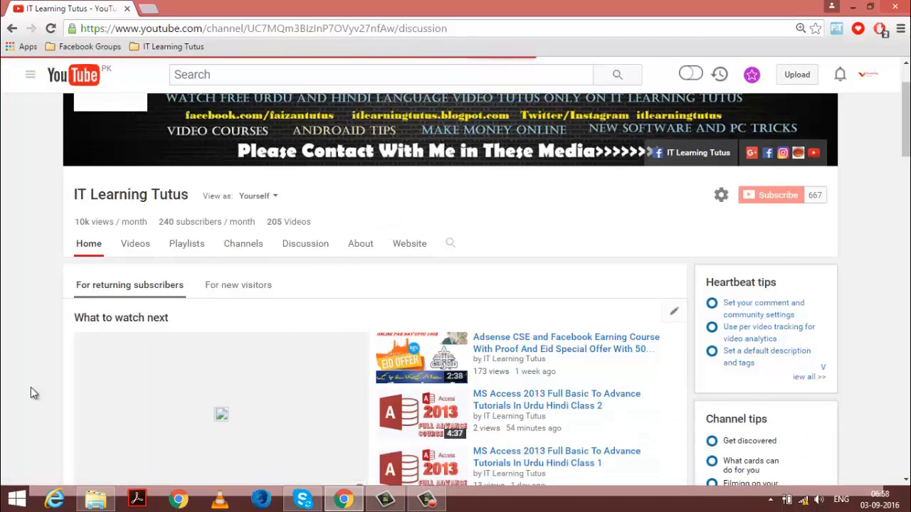
Open the Training database in Microsoft Access and dismiss the Office activation dialog
left_click(100, 502)
double_click(160, 147)
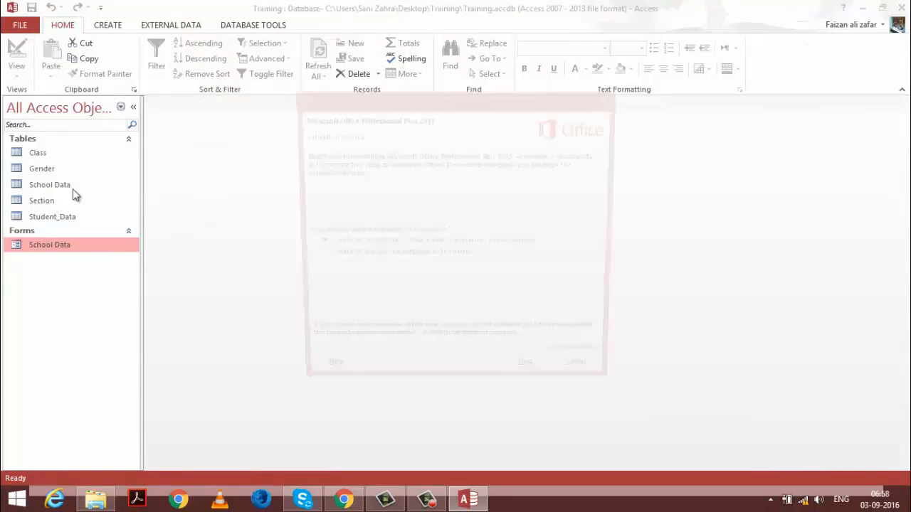
left_click(590, 381)
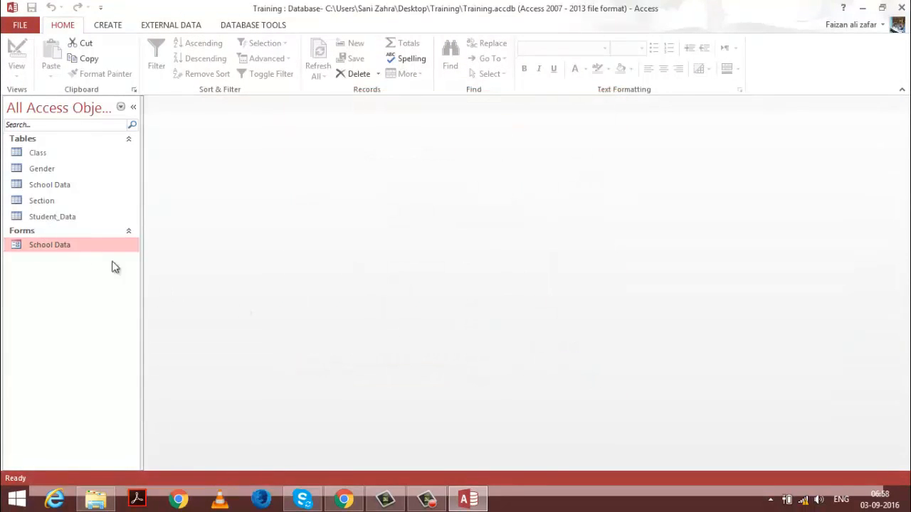
Open the School Data form and switch it to Design View
double_click(89, 245)
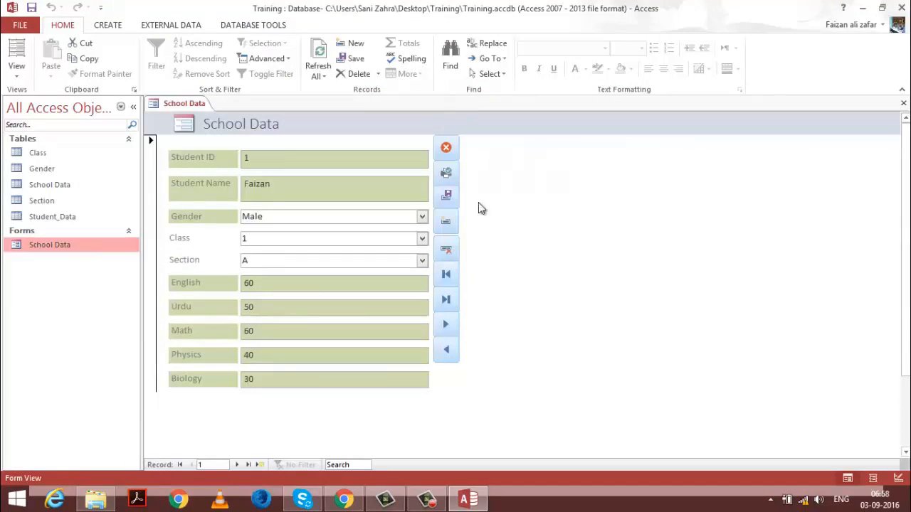
left_click(17, 74)
left_click(48, 152)
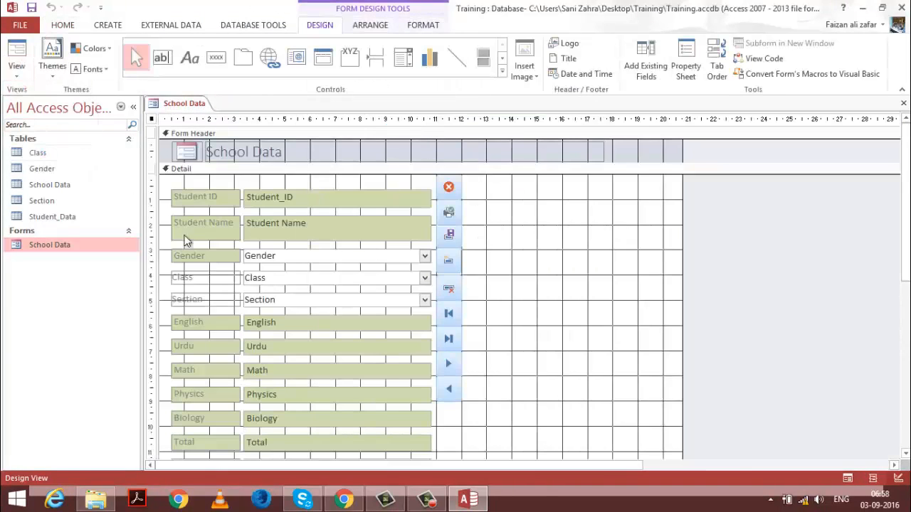
Delete the Gender, Class and Section labels and combo boxes from the School Data form, and close the form
left_click(214, 261)
left_click(293, 261)
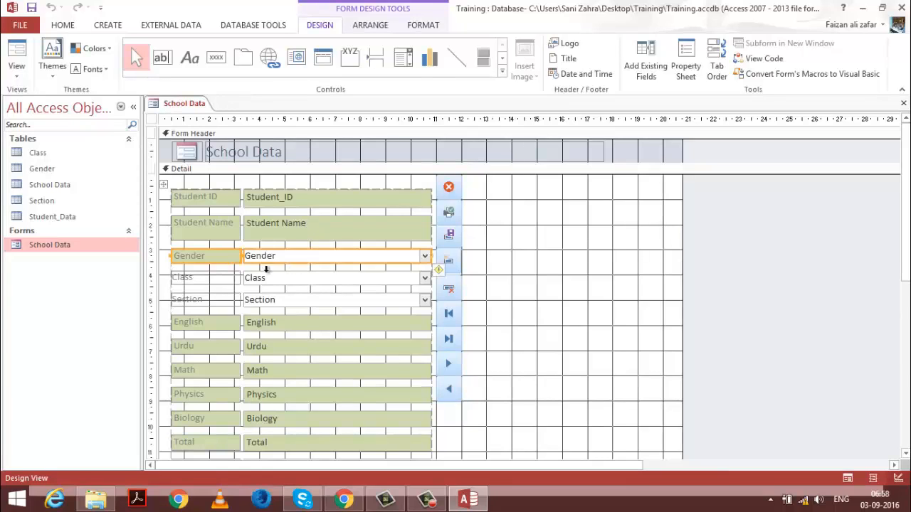
left_click(243, 277, "shift")
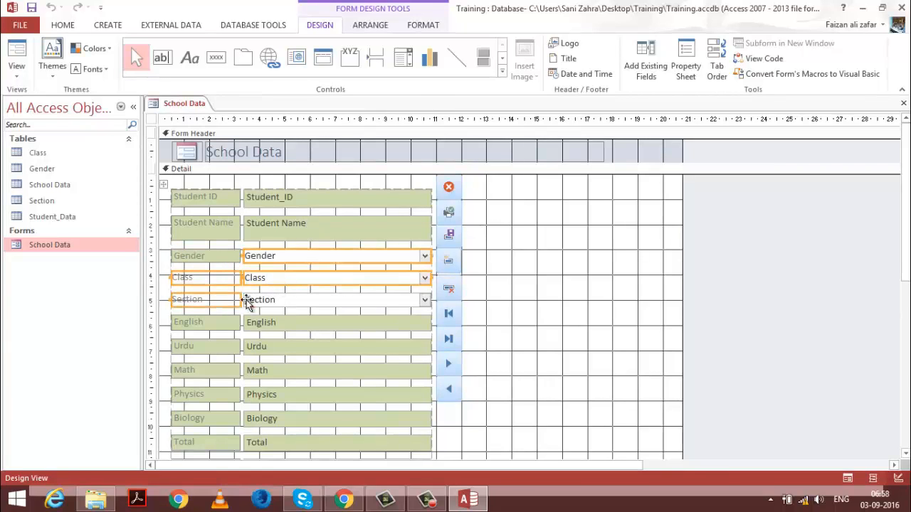
left_click(249, 299, "shift")
left_click(207, 258, "shift")
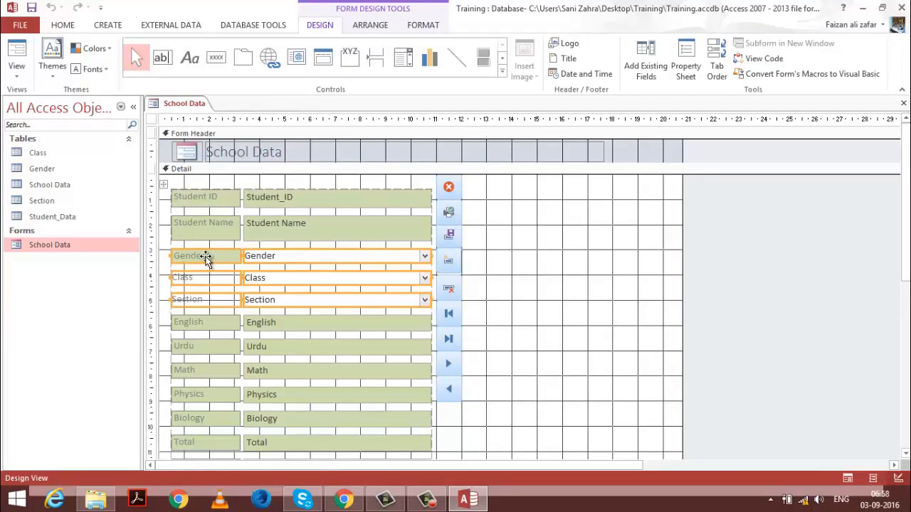
key("Delete")
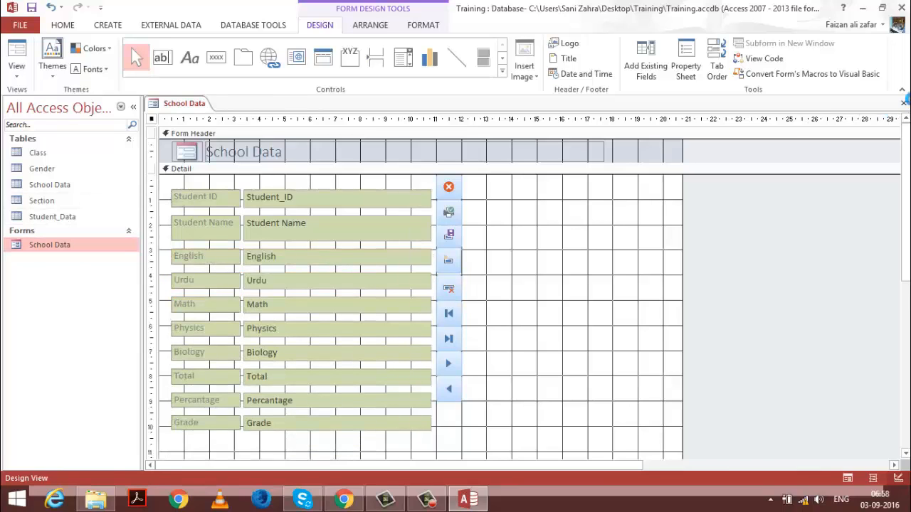
left_click(902, 103)
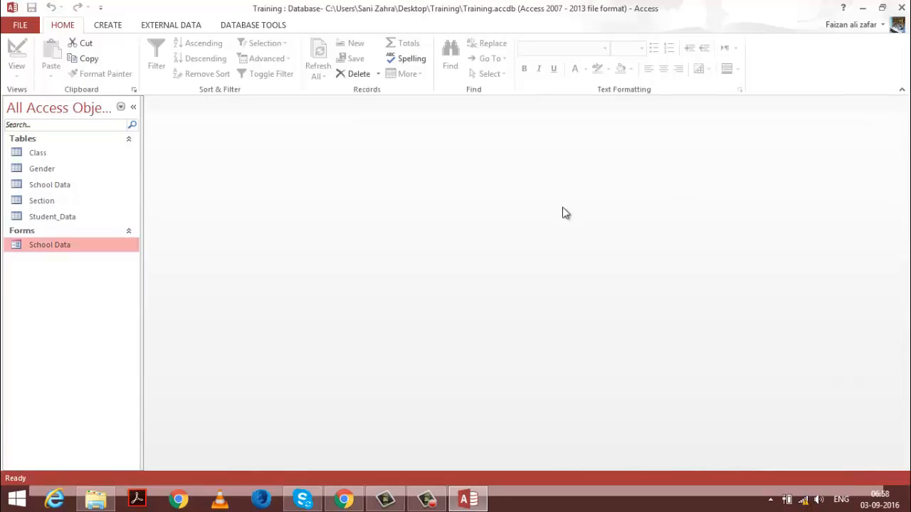
Delete the Class, Gender and Section tables from the database
left_click(56, 200)
left_click(52, 169, "ctrl")
left_click(56, 153, "ctrl")
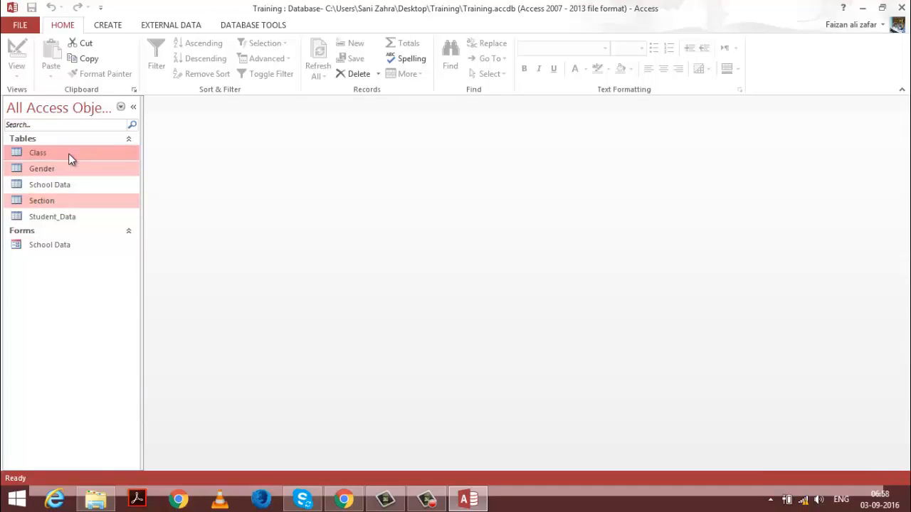
key("Delete")
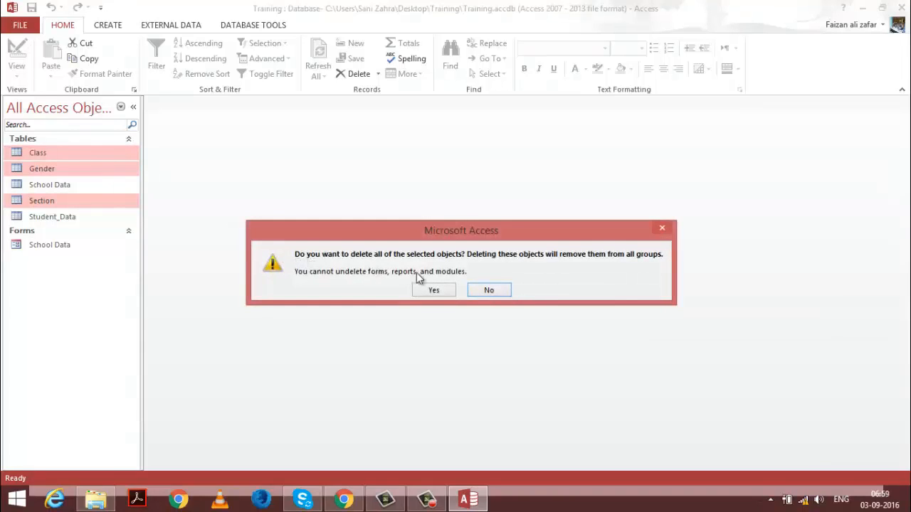
left_click(433, 290)
Open the School Data table and permanently delete its Gender field
double_click(60, 156)
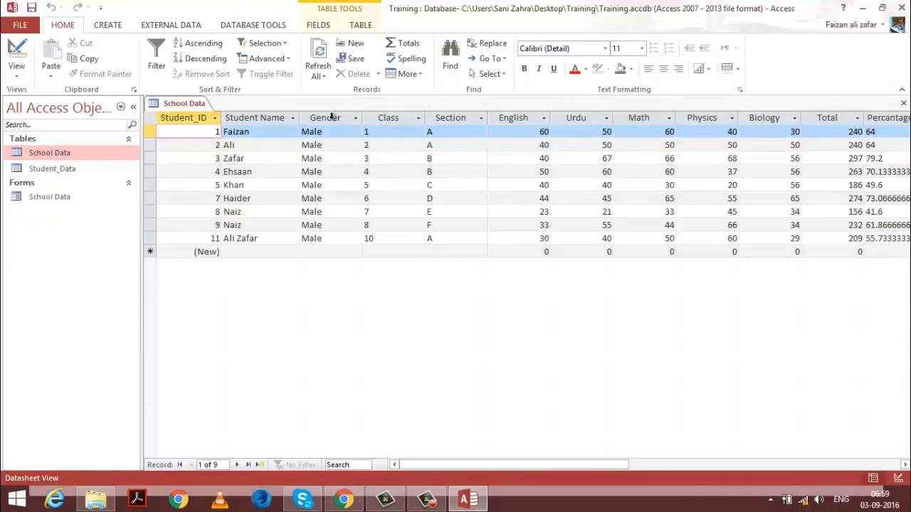
left_click(345, 119)
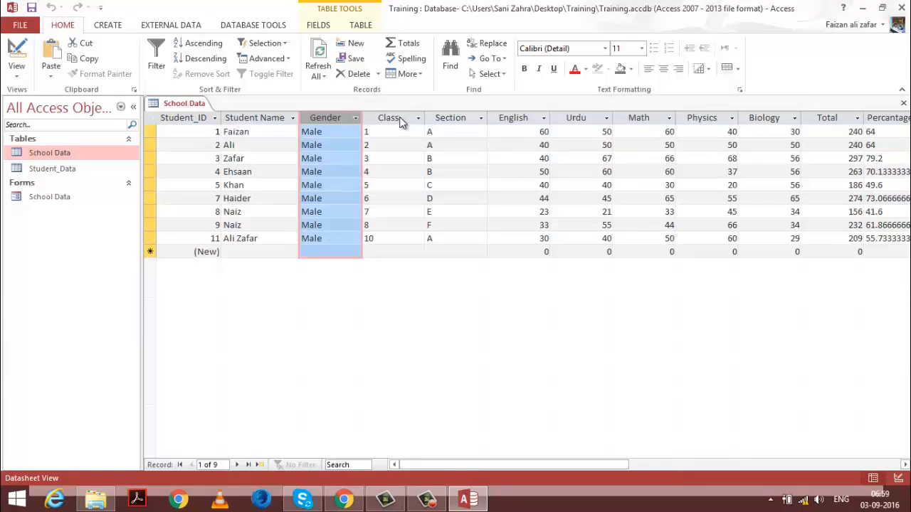
right_click(330, 122)
left_click(363, 347)
left_click(421, 293)
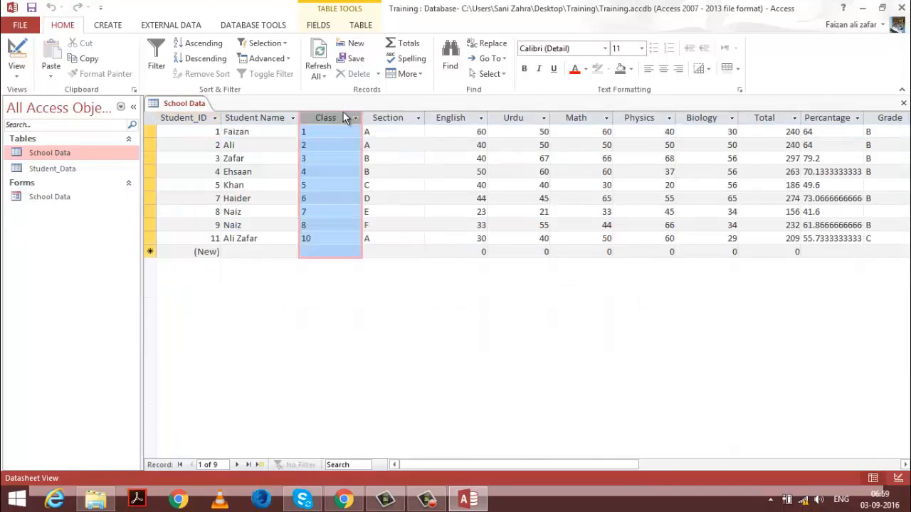
Permanently delete the Class and Section fields from the School Data table and close the table
right_click(345, 119)
left_click(370, 348)
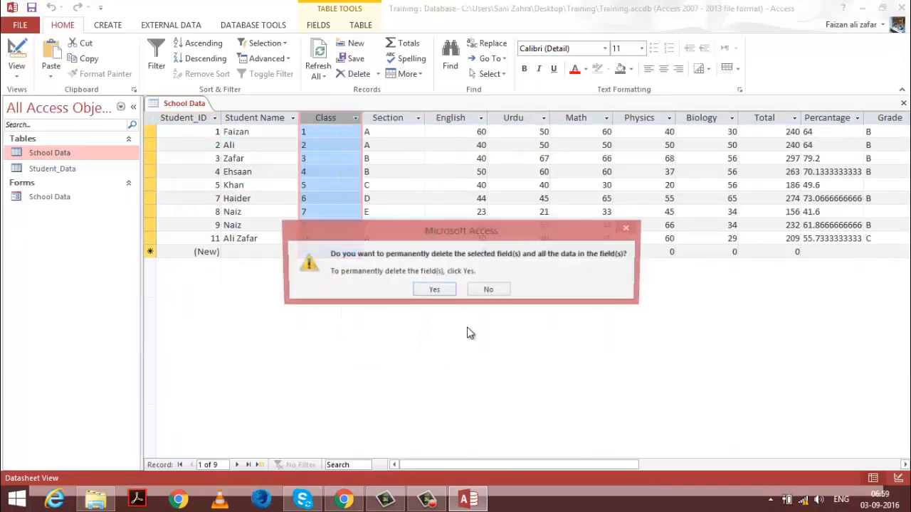
left_click(443, 293)
right_click(339, 116)
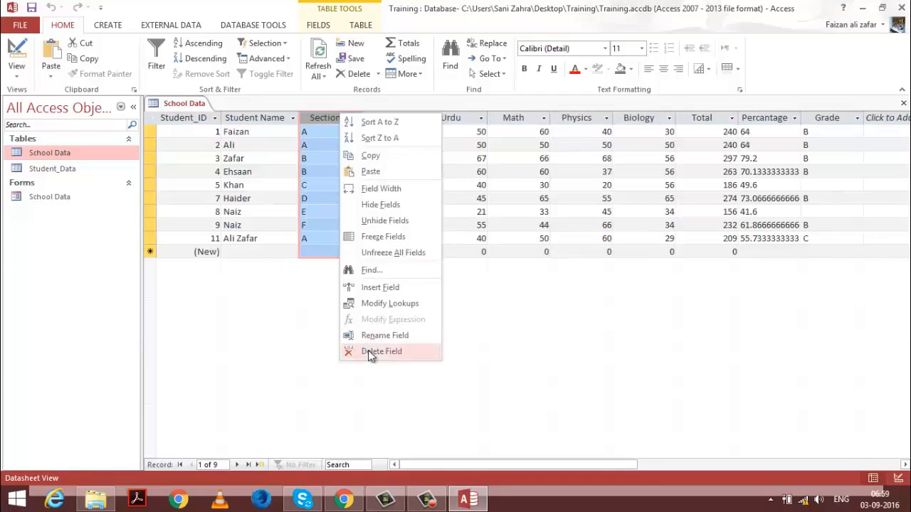
left_click(370, 352)
left_click(435, 287)
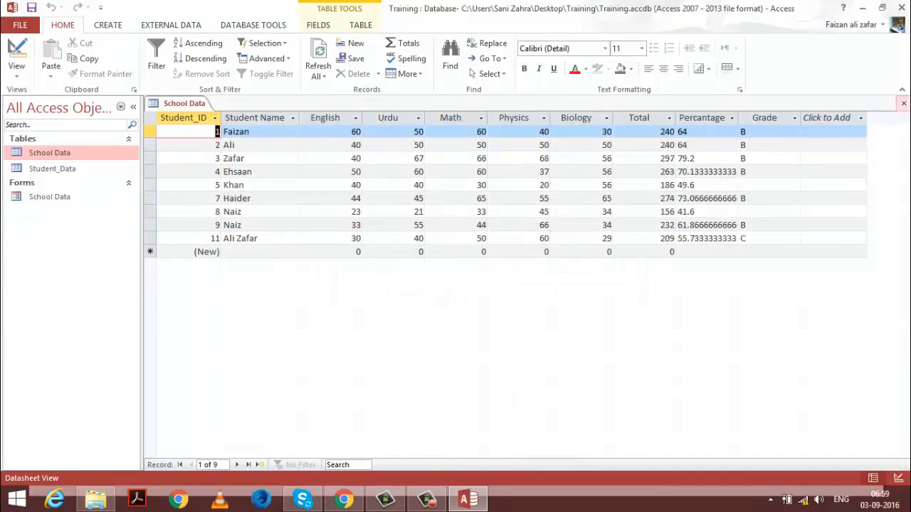
left_click(904, 104)
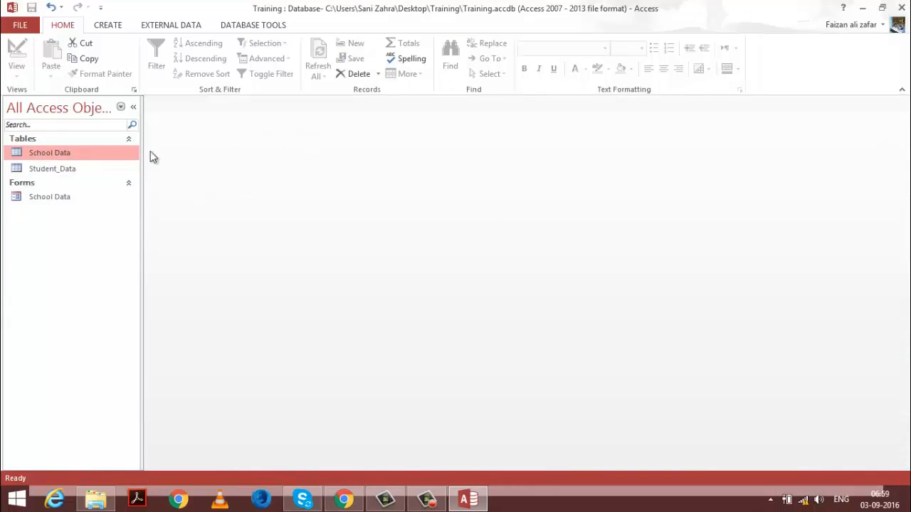
Reopen the School Data table in Design View and select the Student Name field row
double_click(106, 155)
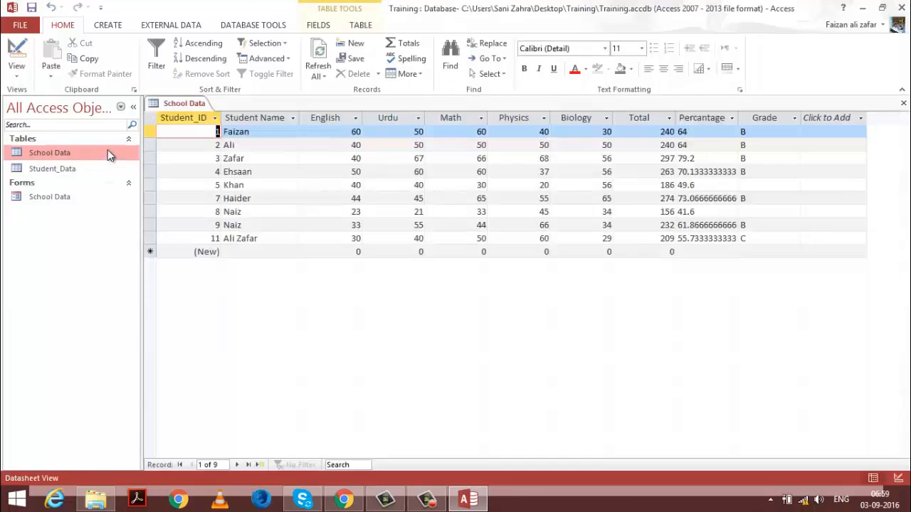
left_click(16, 68)
left_click(25, 127)
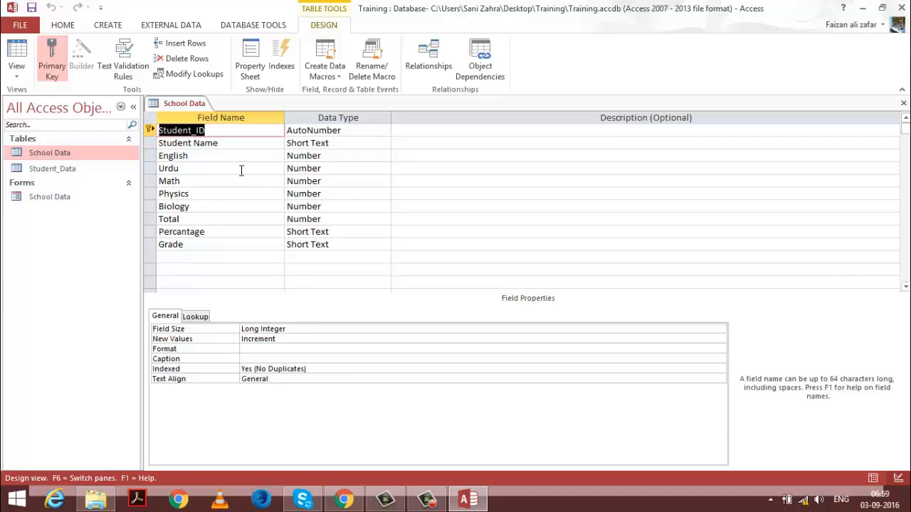
left_click(148, 144)
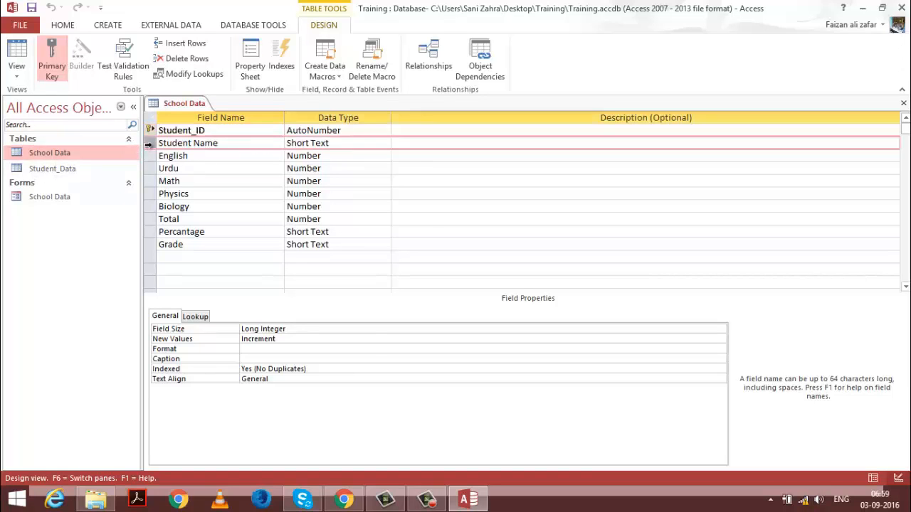
right_click(67, 151)
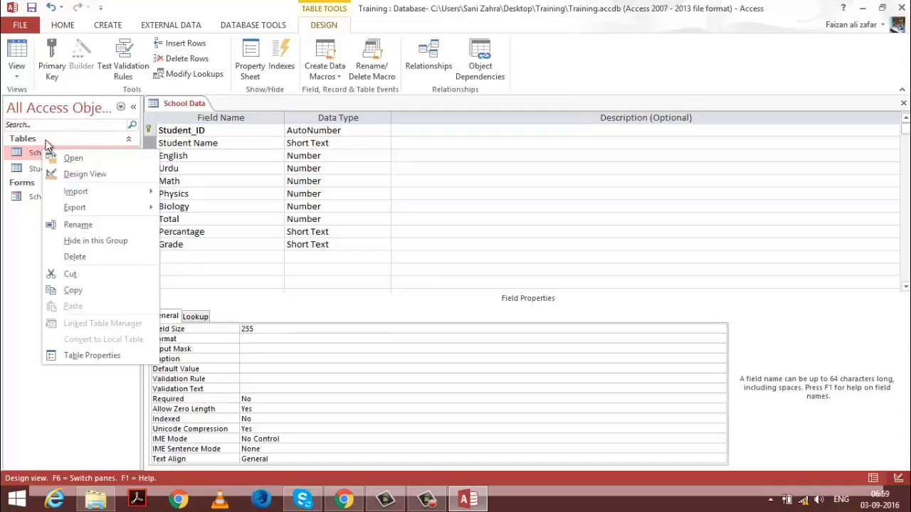
Create a new table in Design View with a Short Text field named Gender
left_click(108, 26)
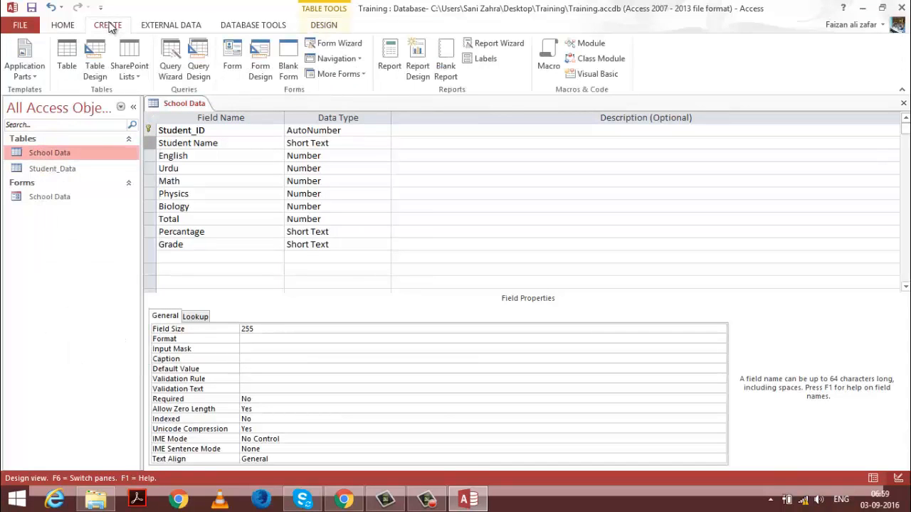
left_click(95, 51)
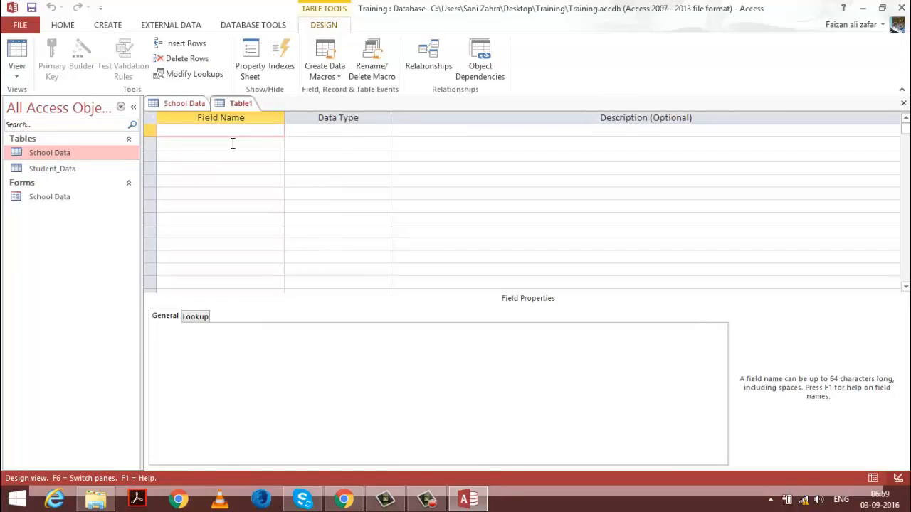
type("Gender")
key("Tab")
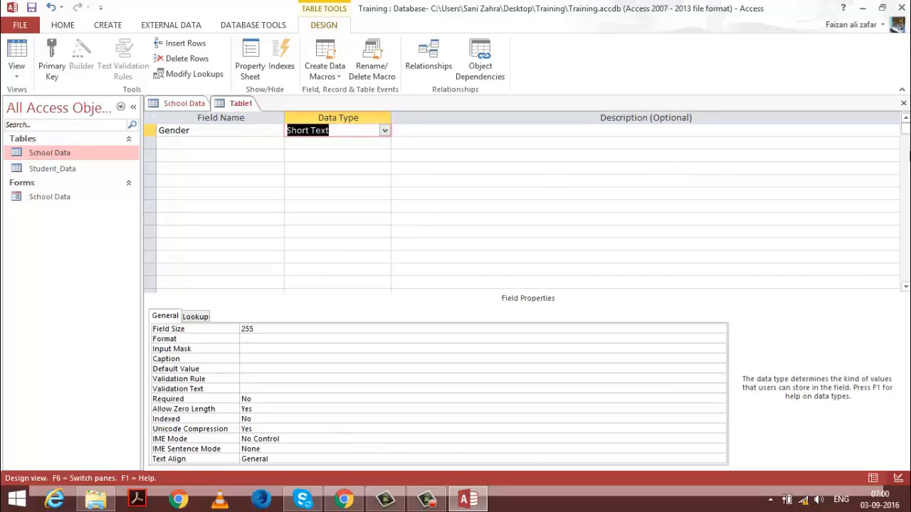
Save the new table as Gender without creating a primary key
key("ctrl+s")
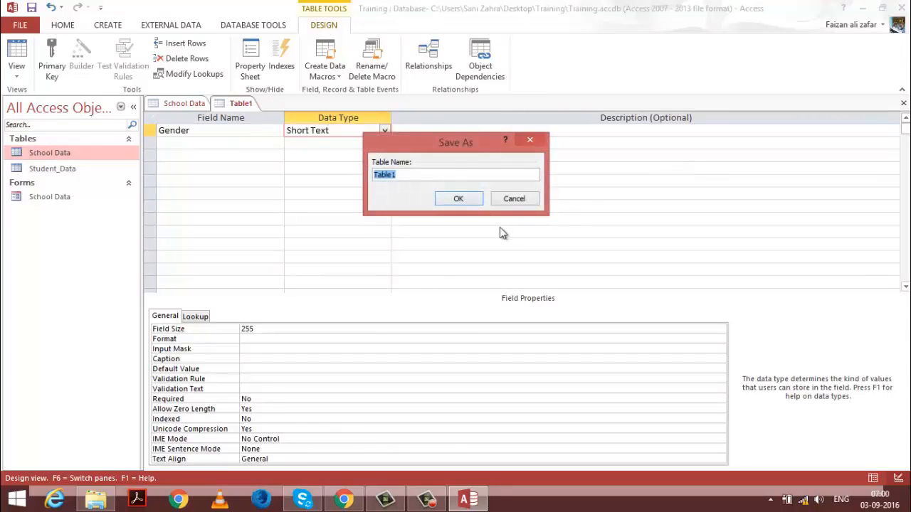
type("Gen")
key("BackSpace")
key("BackSpace")
type("ender")
key("Return")
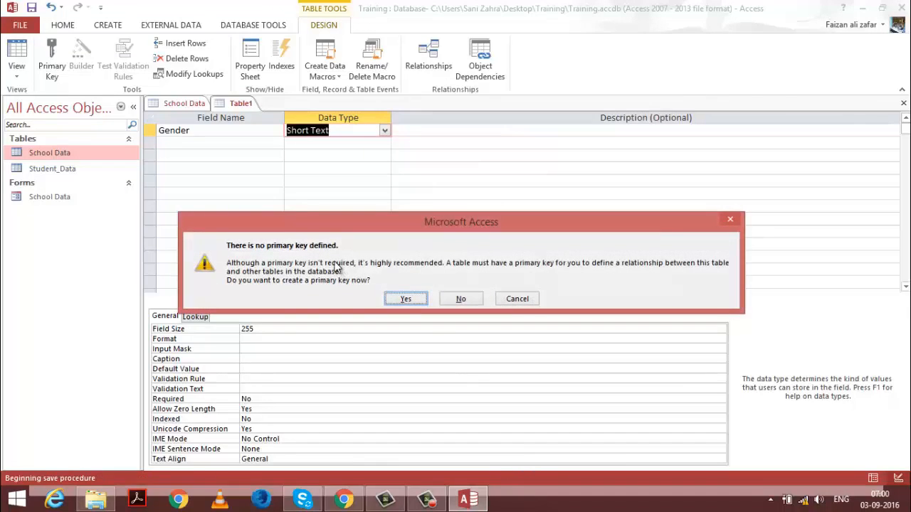
left_click(473, 303)
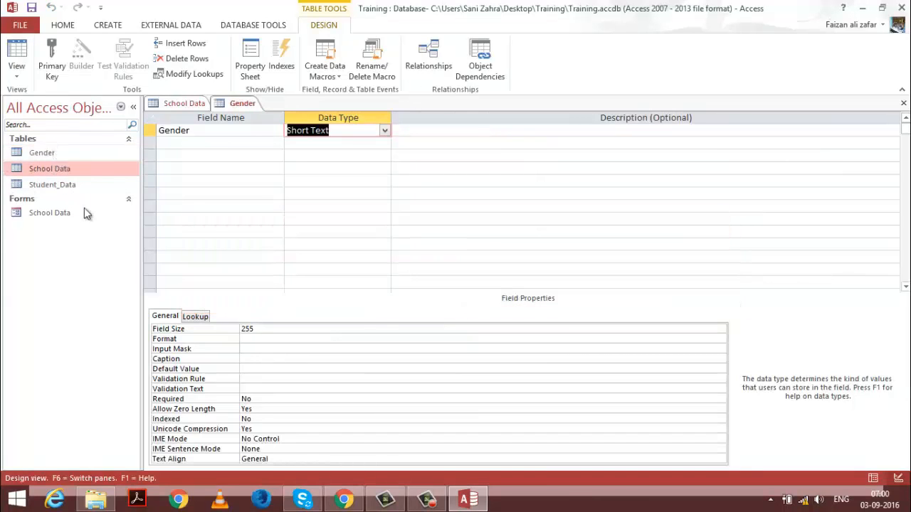
Create another new table in Design View with a Short Text field named Class
left_click(75, 155)
right_click(60, 164)
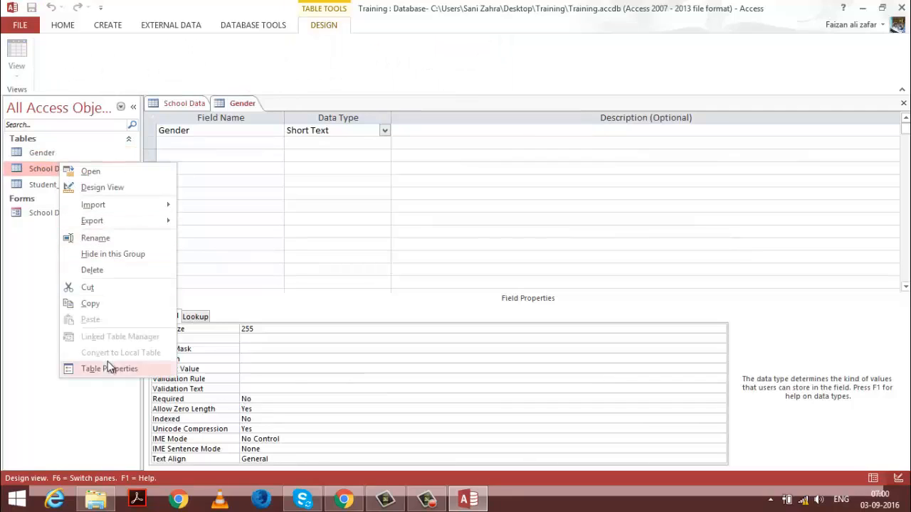
left_click(124, 23)
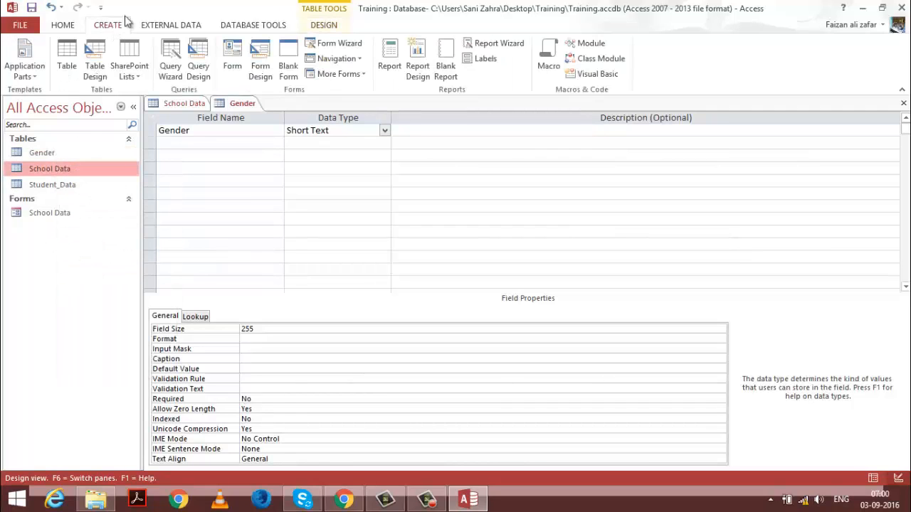
left_click(95, 64)
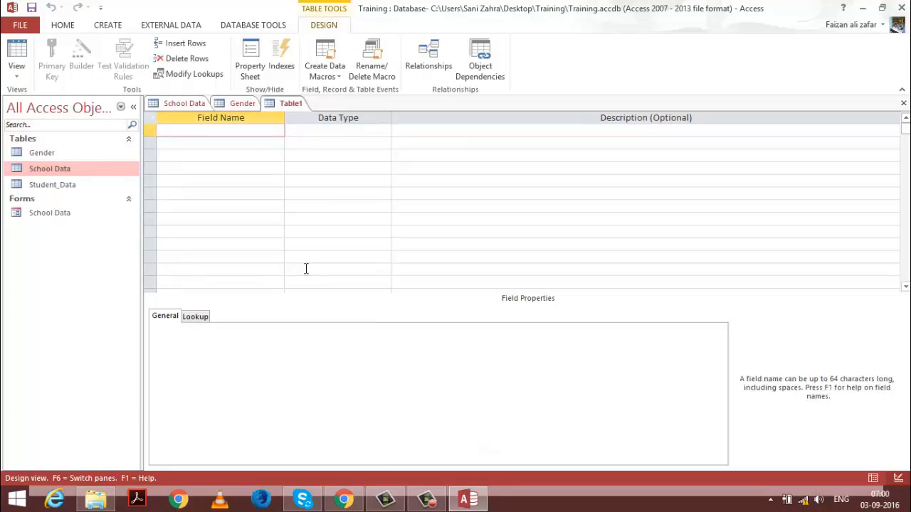
key("Tab")
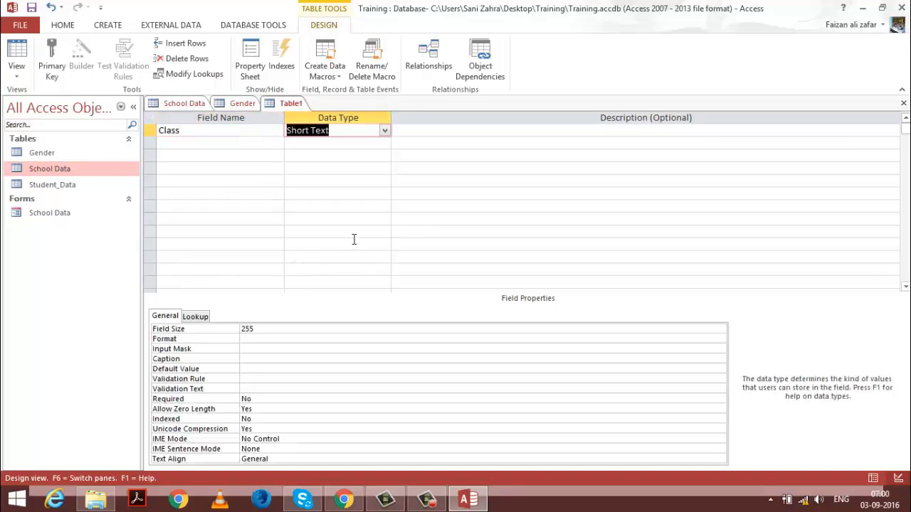
Save the new table as Class without creating a primary key, and close the Class and Gender tables
key("ctrl+s")
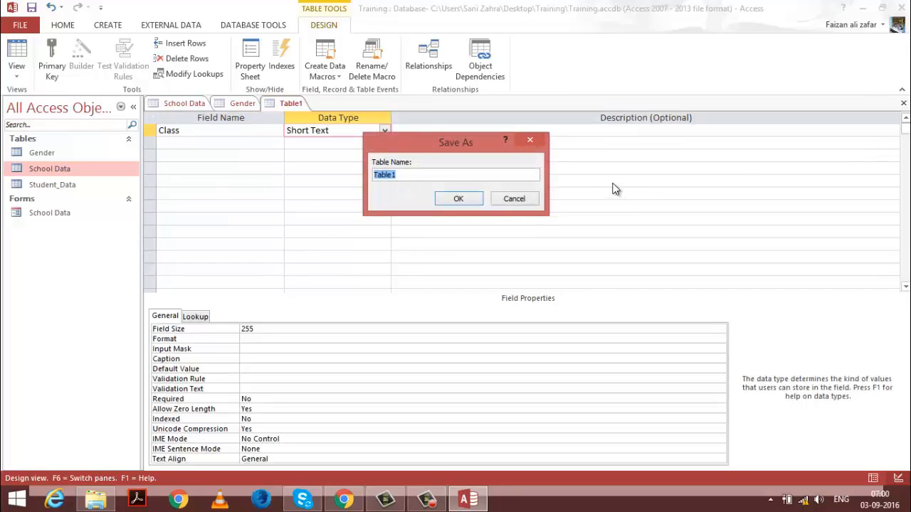
type("Class")
left_click(458, 199)
left_click(460, 302)
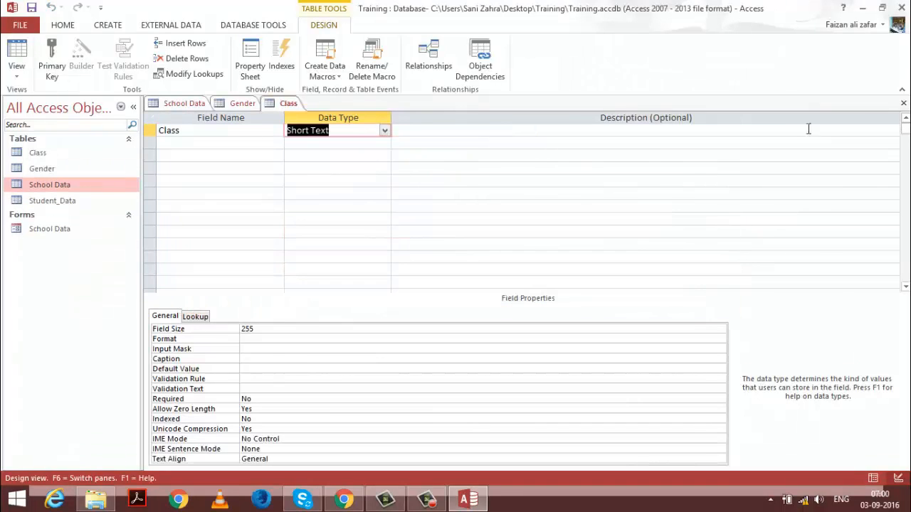
left_click(903, 103)
left_click(904, 104)
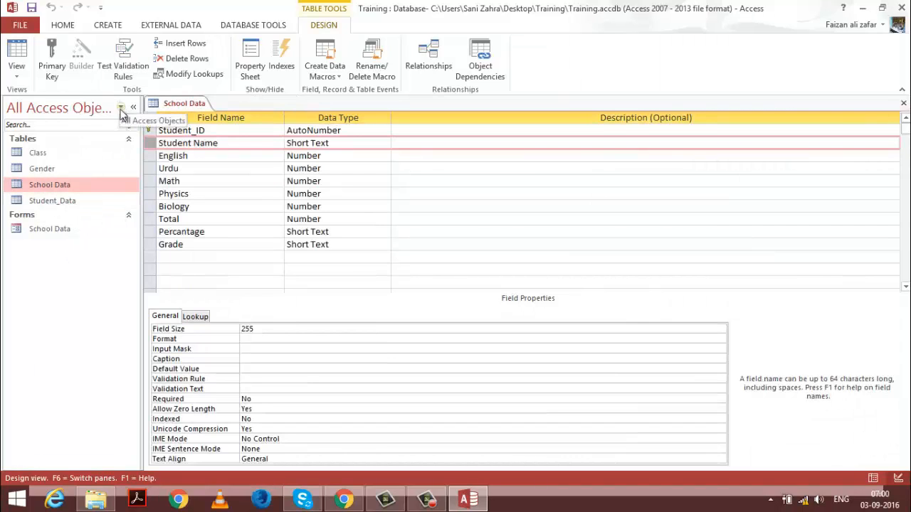
Create a new table in Design View with a Short Text field named Section
left_click(108, 25)
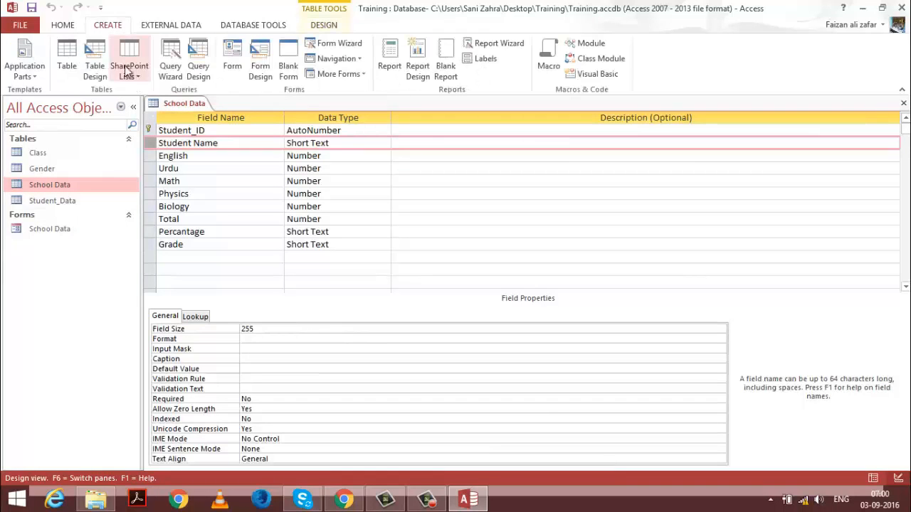
left_click(89, 65)
type("Sec")
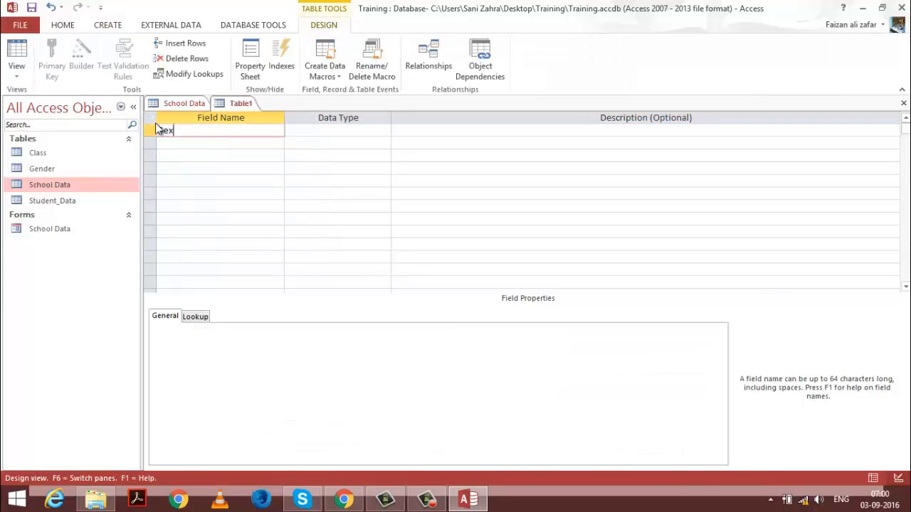
type("tion")
key("Tab")
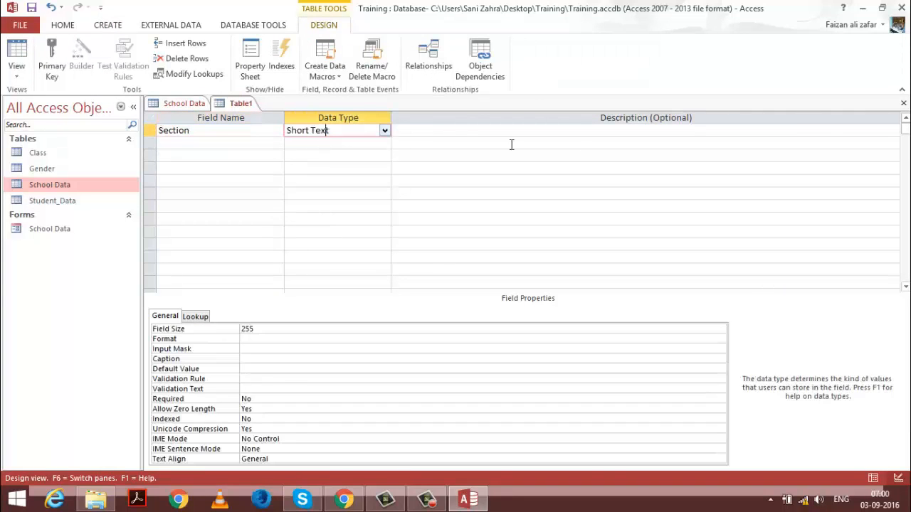
Close the new table, saving it as Section without a primary key
left_click(904, 103)
left_click(420, 288)
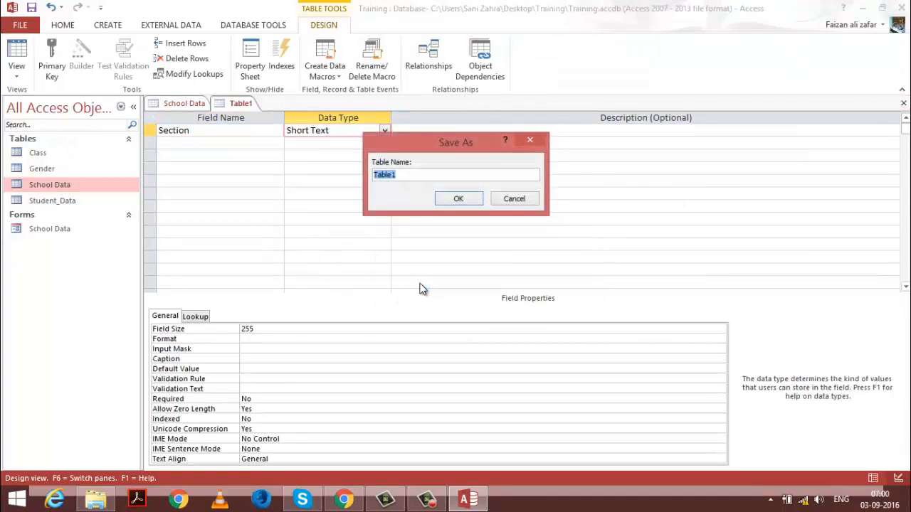
type("Section")
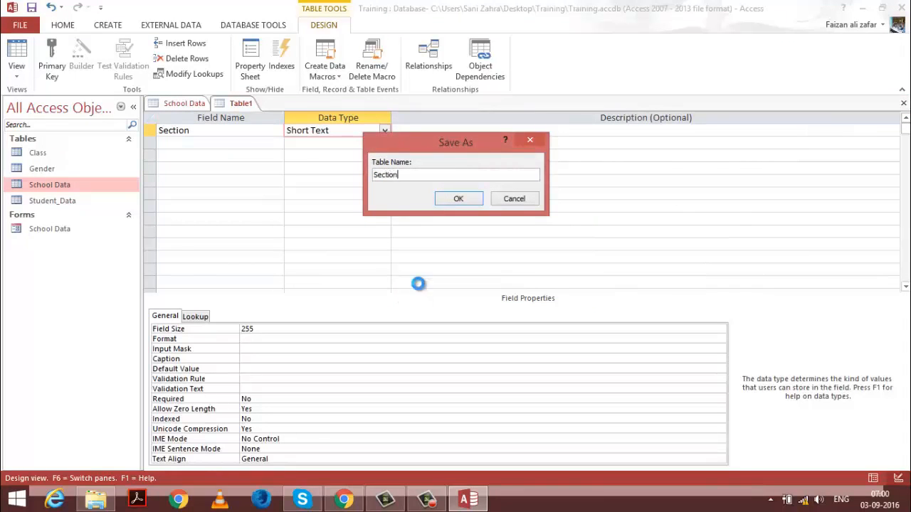
key("Return")
left_click(459, 299)
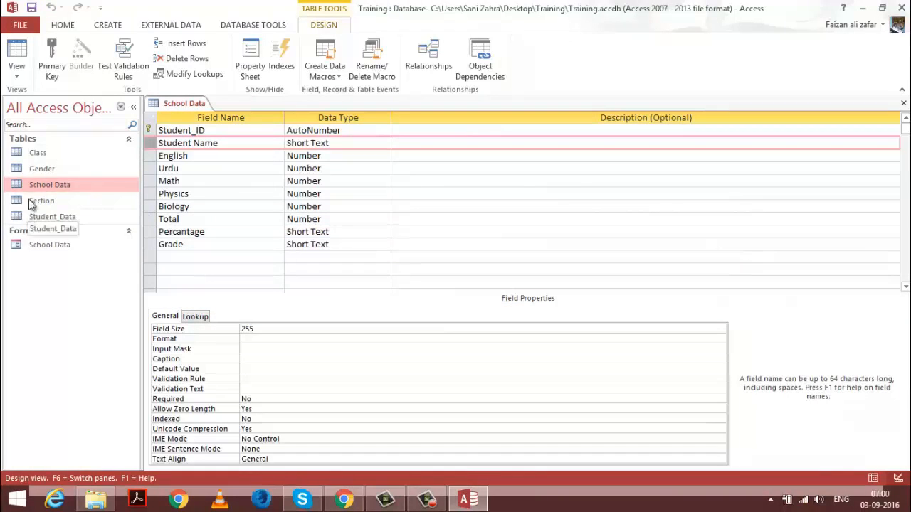
Open the Class table, enter the values 1 to 10 as separate records, and close it
left_click(40, 153)
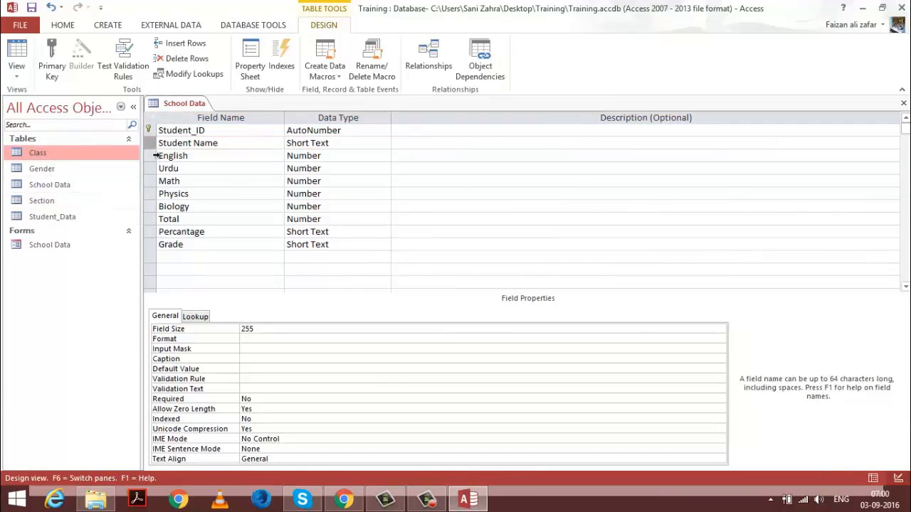
double_click(106, 153)
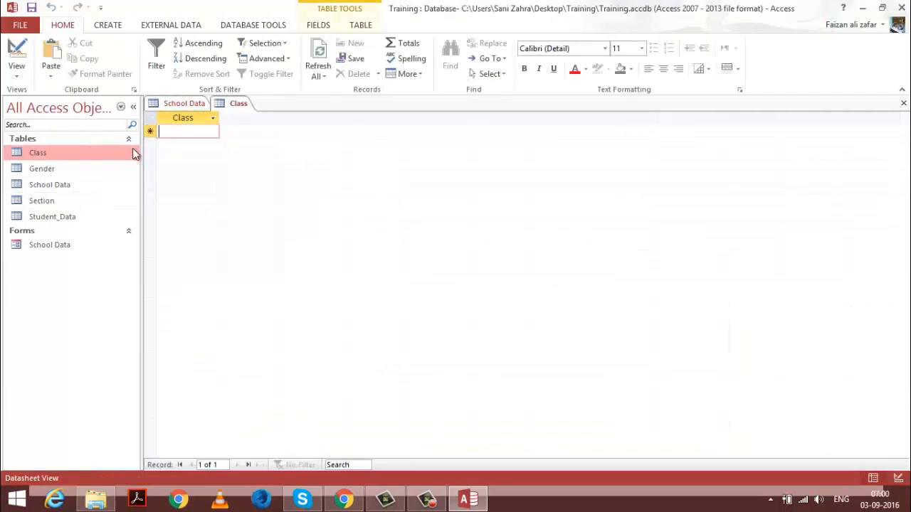
type("1")
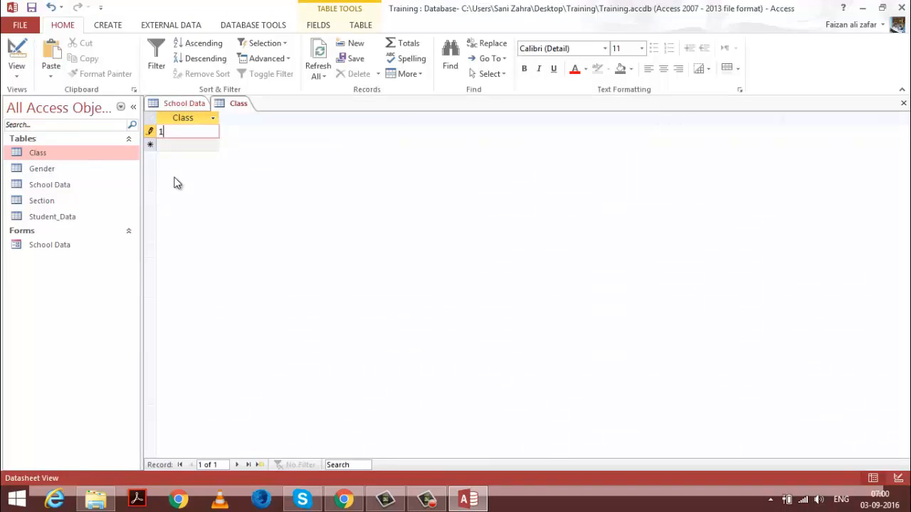
key("Return")
type("2")
key("Return")
type("3")
key("Return")
type("4")
key("Return")
type("5")
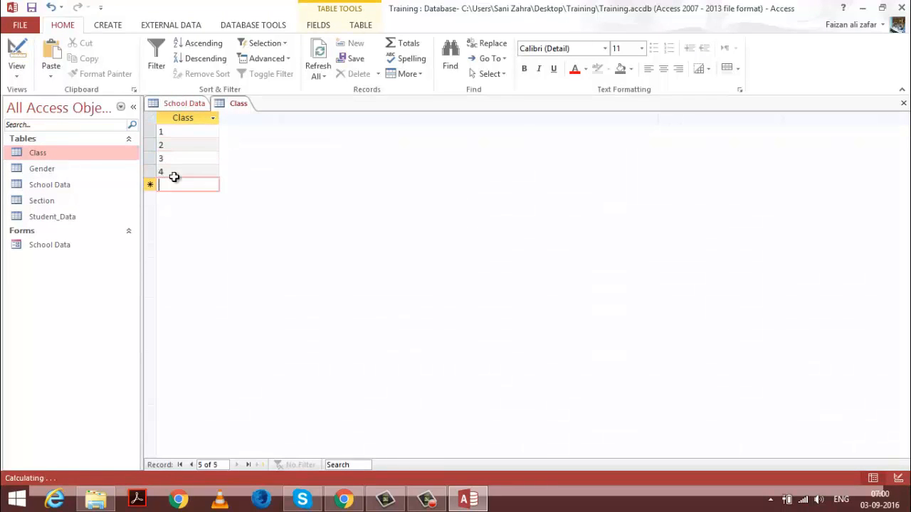
key("Return")
type("6")
key("Return")
type("7")
key("Return")
type("8")
key("Return")
type("9")
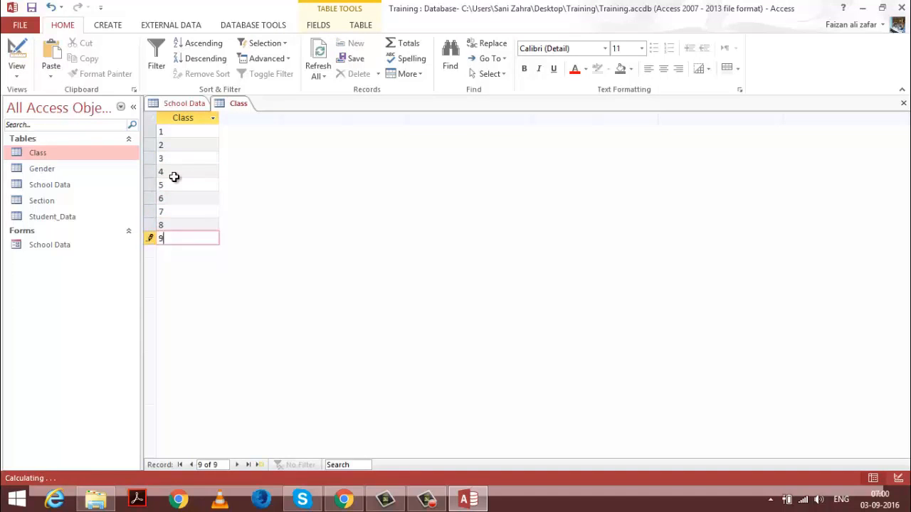
key("Return")
type("10")
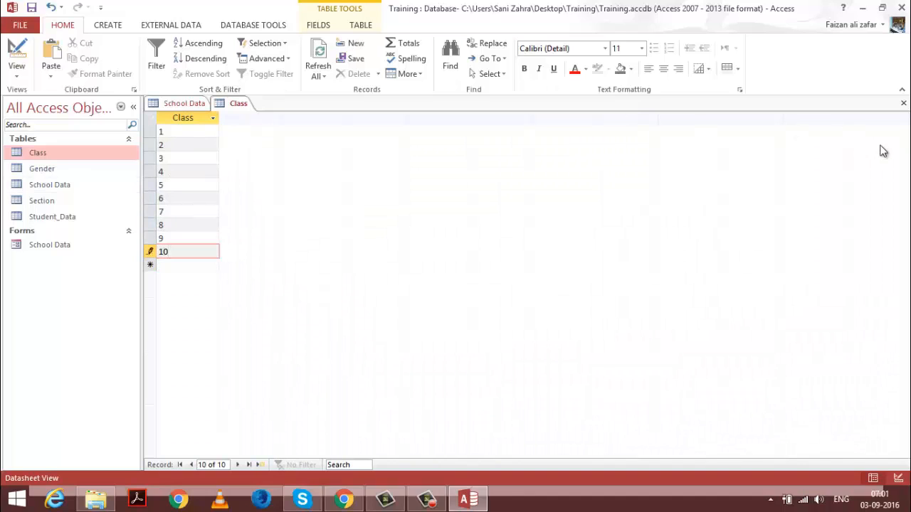
left_click(903, 104)
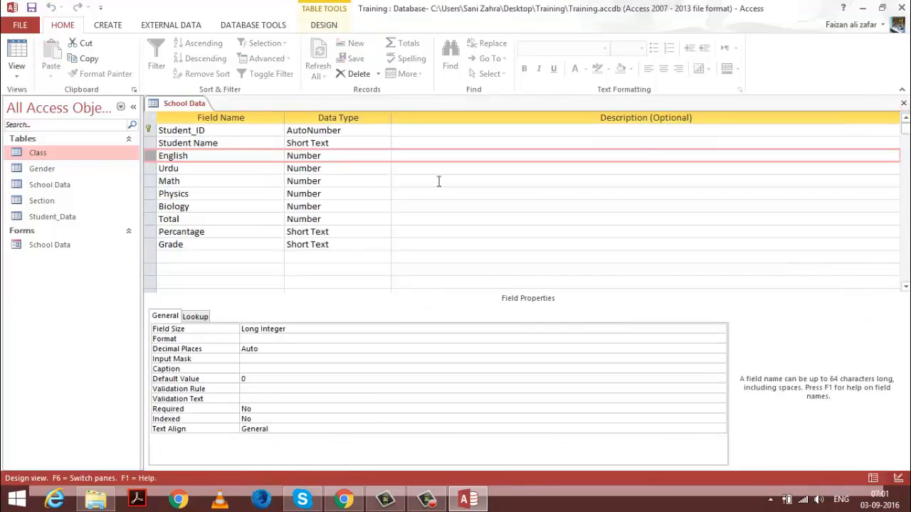
Open the Gender table, enter the records Male and Female, save them and close the table
double_click(60, 168)
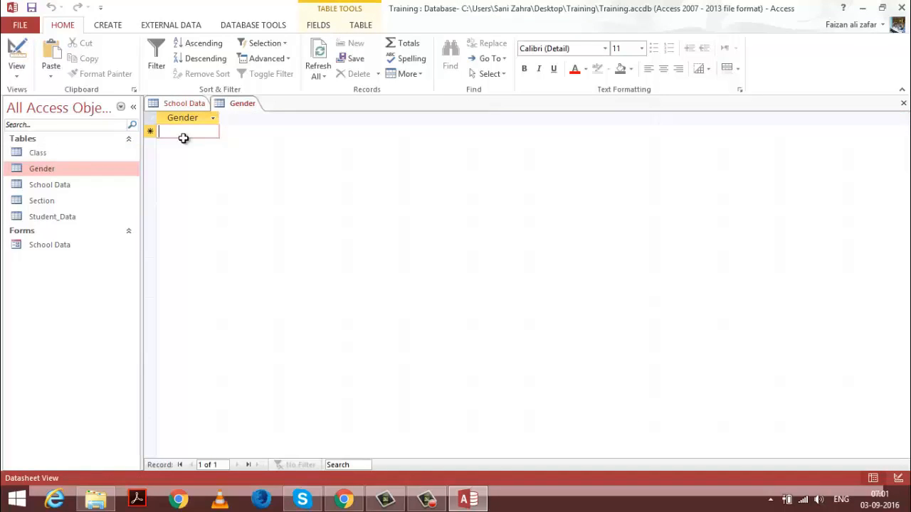
type("Male")
key("Return")
type("Female")
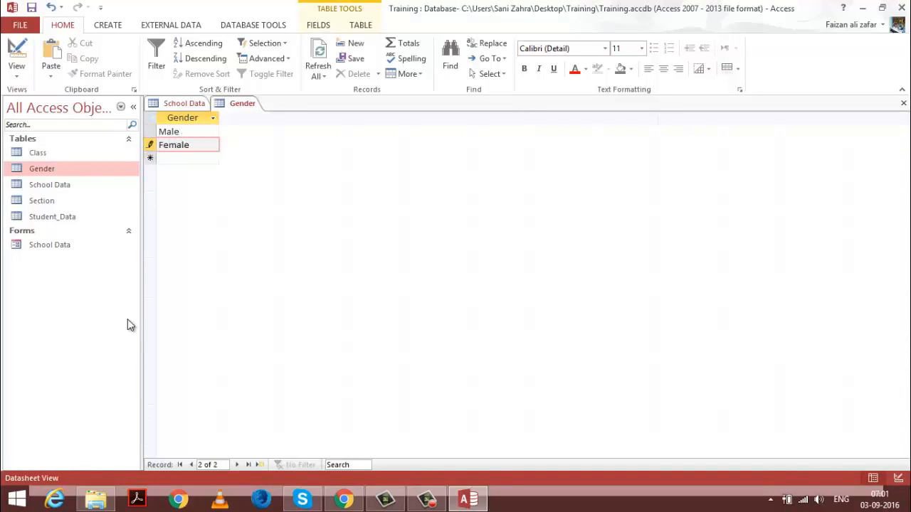
key("ctrl+s")
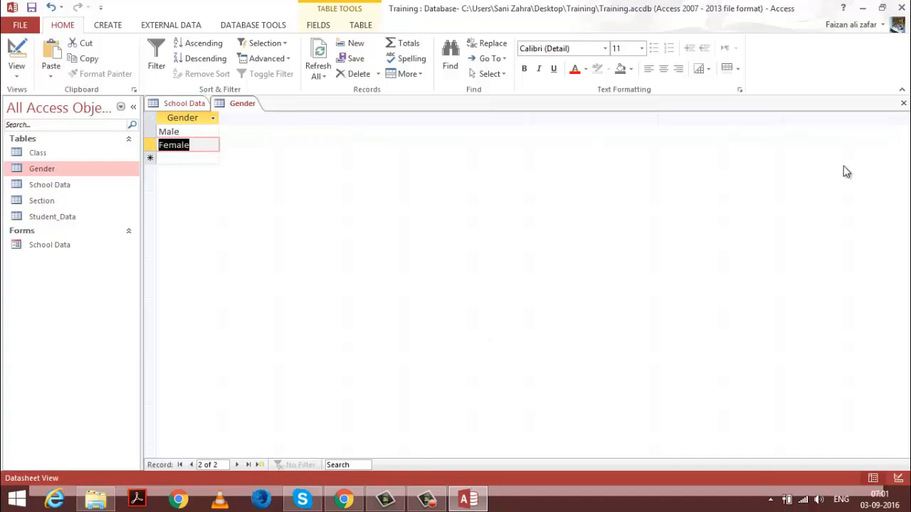
left_click(903, 103)
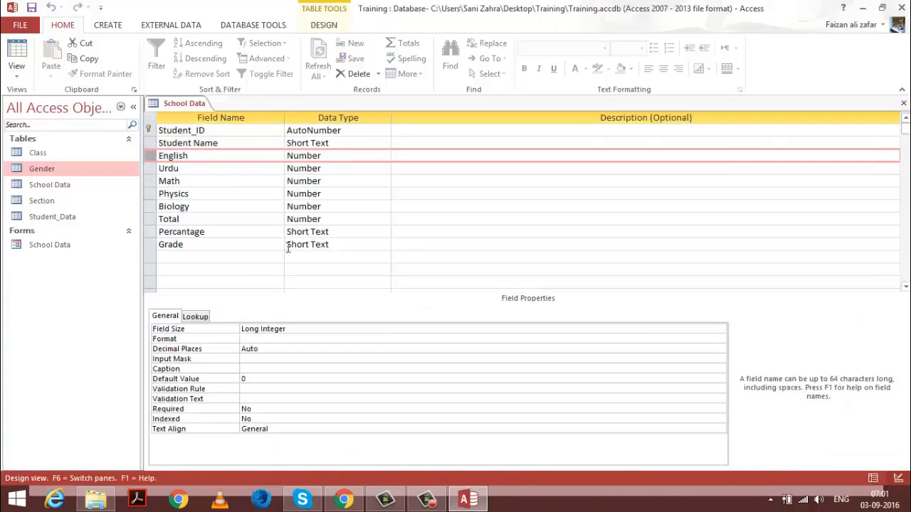
Open the Section table, enter the records A, B, C and D, and close it
double_click(44, 201)
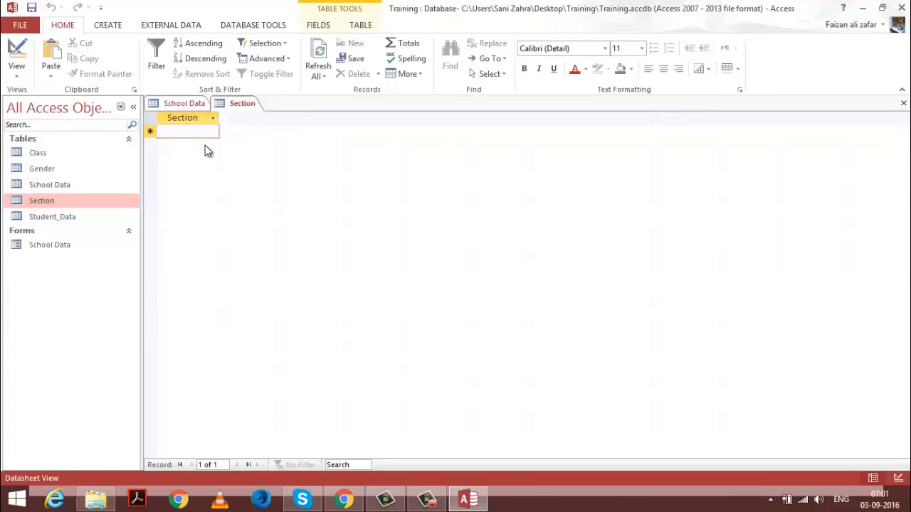
type("A")
left_click(205, 144)
type("B")
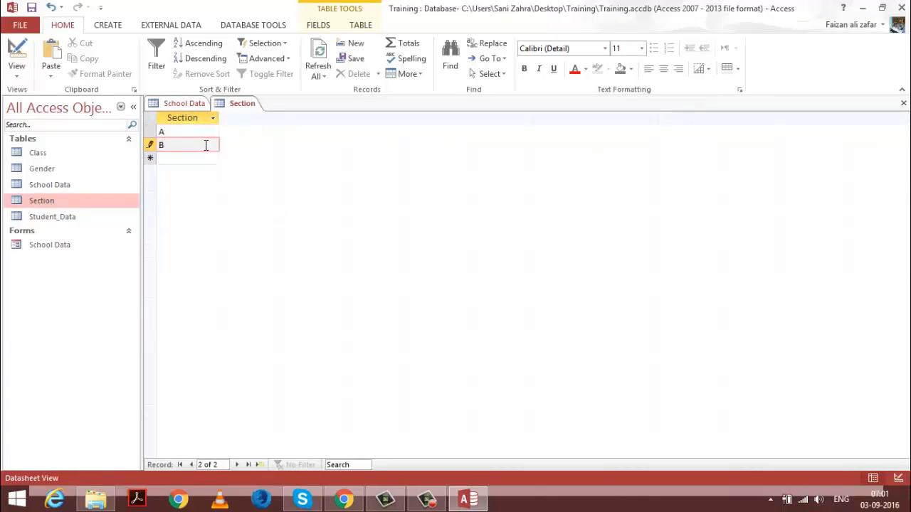
key("Return")
type("C")
key("Return")
type("D")
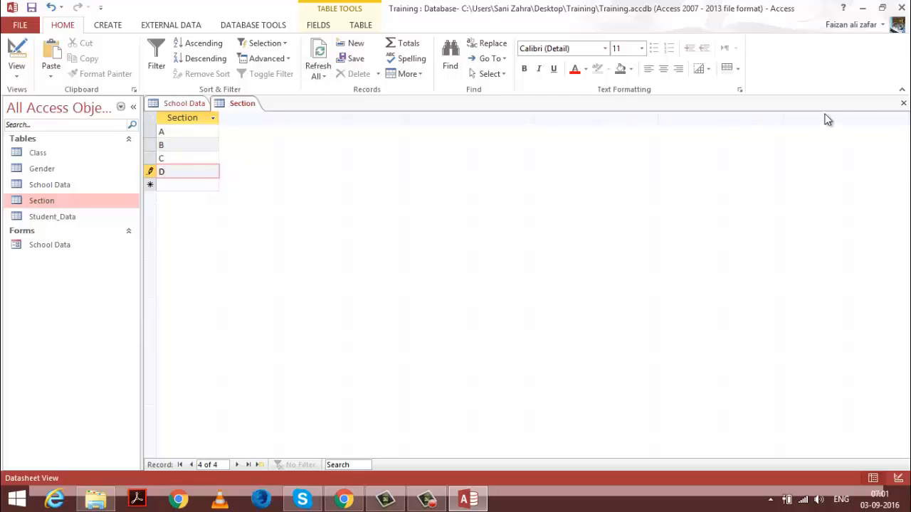
left_click(903, 103)
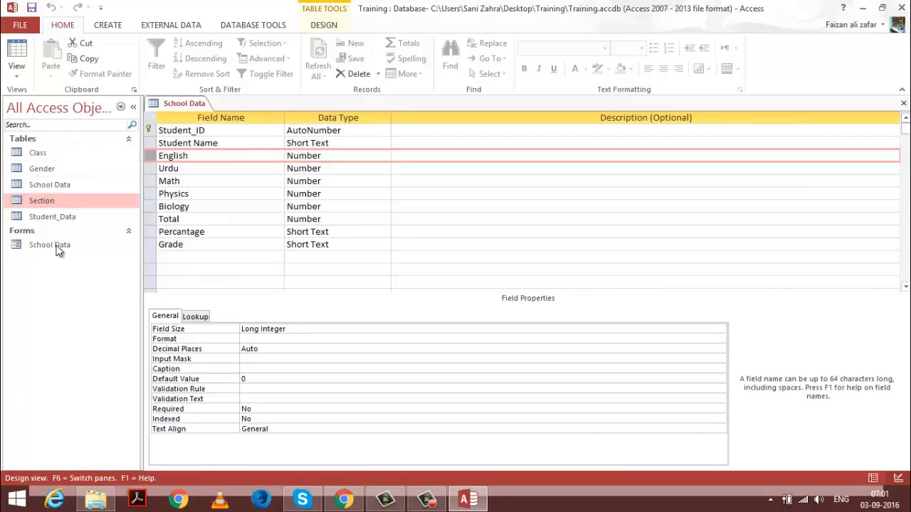
Close the School Data table, reopen it and switch it to Design View
left_click(904, 103)
left_click(64, 217)
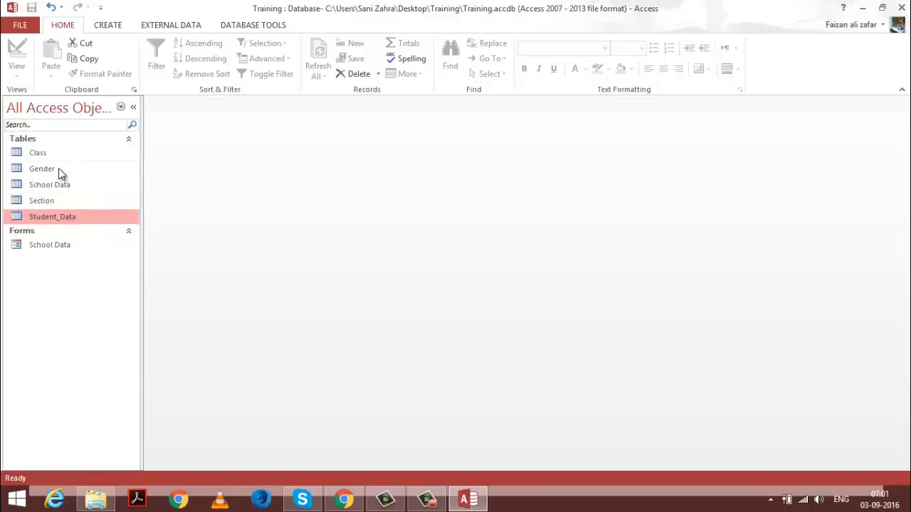
double_click(59, 185)
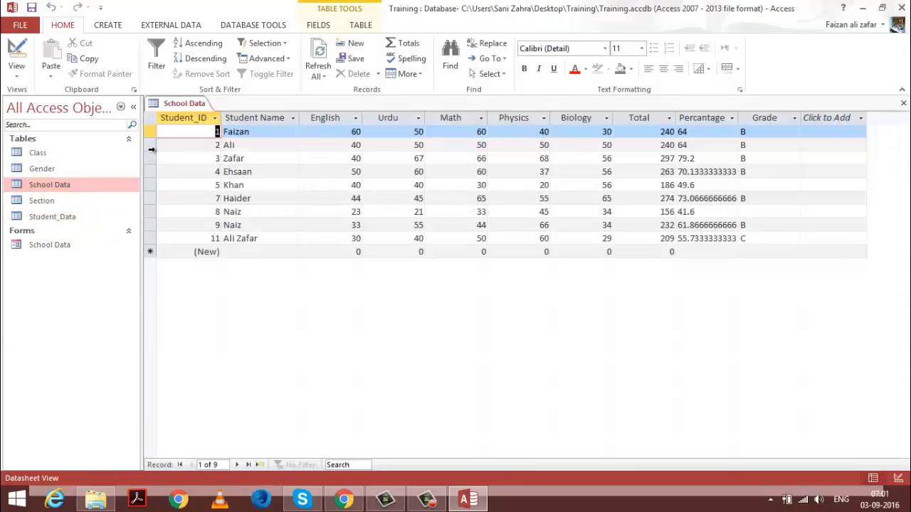
left_click(20, 63)
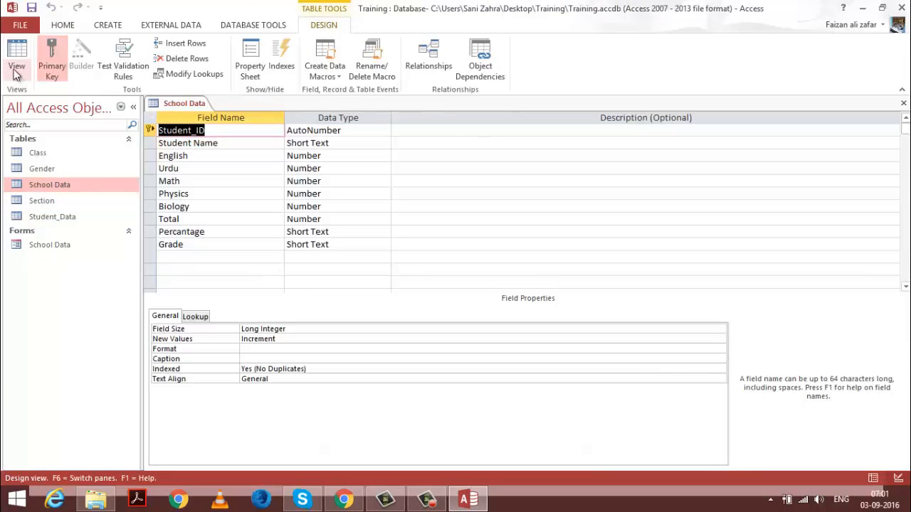
Insert a row above English in School Data and add a Short Text field named Gender there
left_click(148, 156)
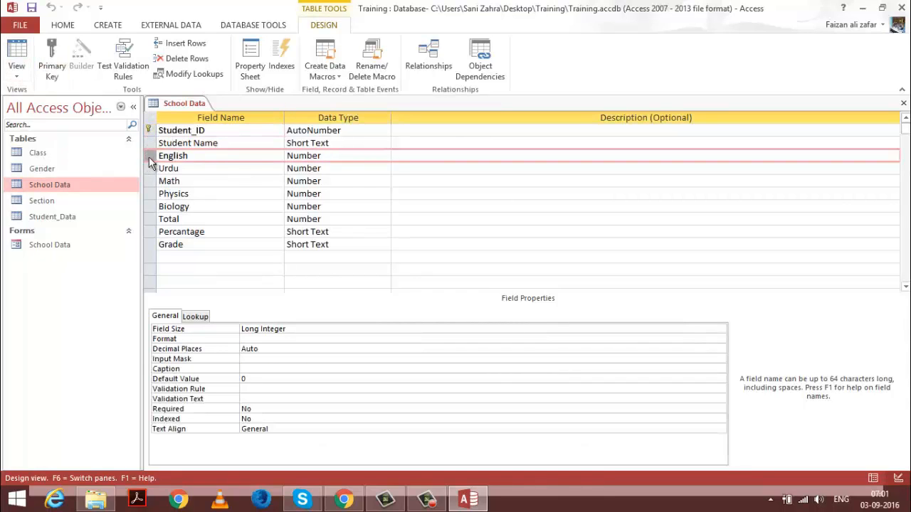
right_click(149, 158)
left_click(190, 231)
left_click(181, 154)
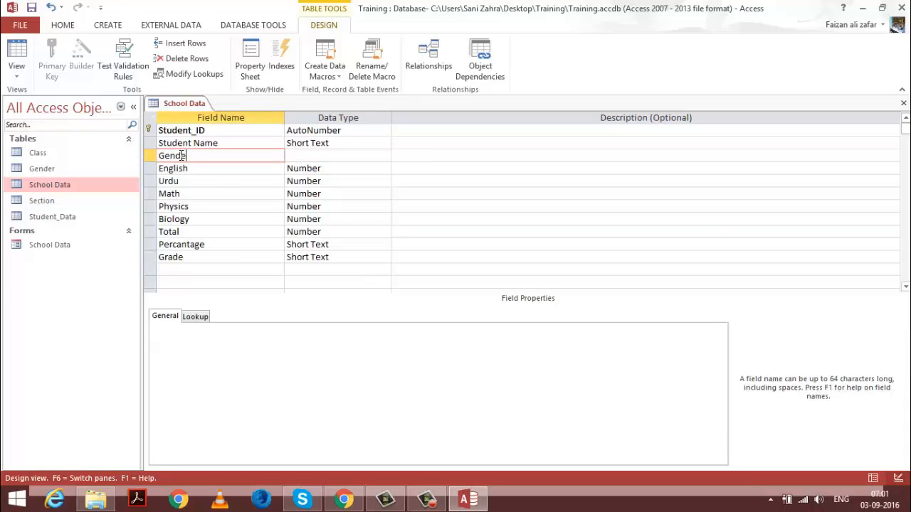
left_click(300, 150)
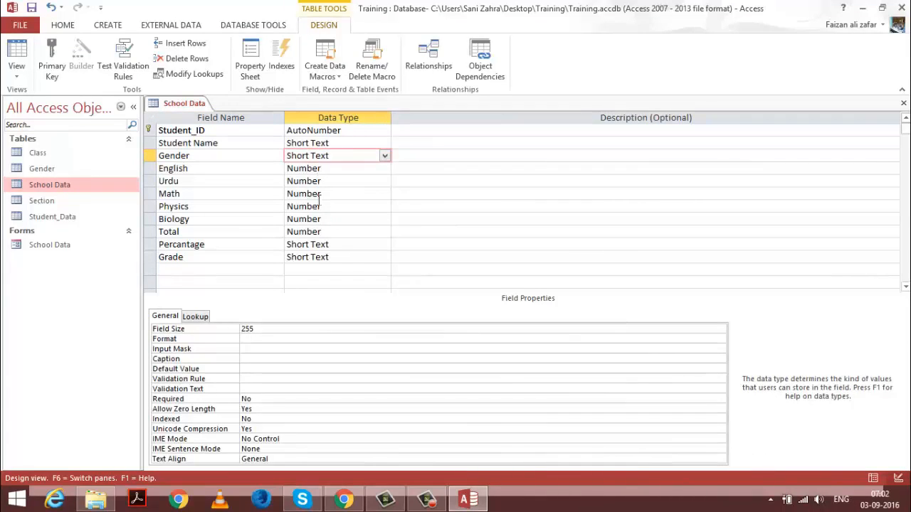
Set the Gender field's lookup to display as a Combo Box with the Gender table as its row source
left_click(195, 317)
left_click(668, 329)
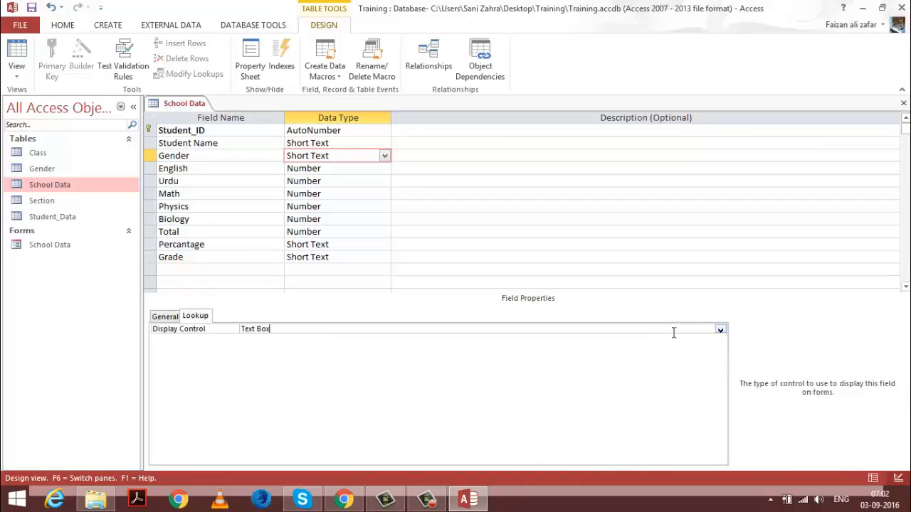
left_click(720, 330)
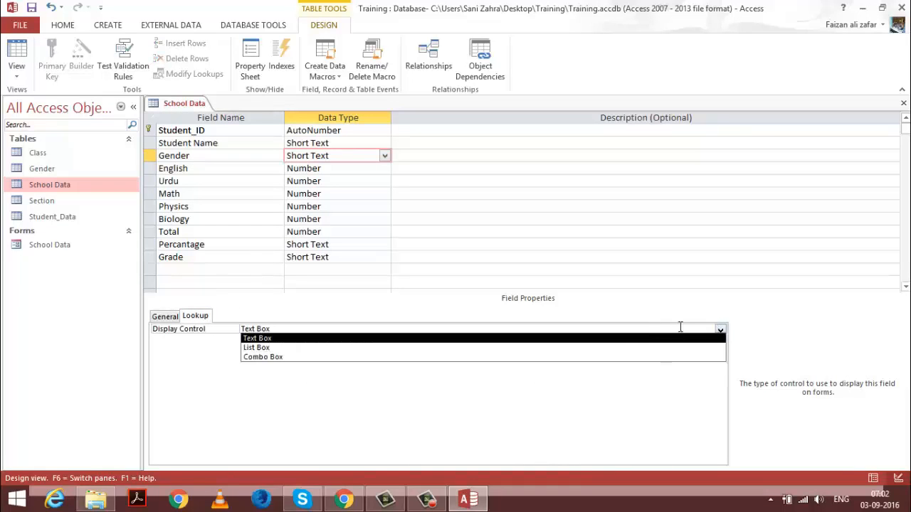
left_click(609, 360)
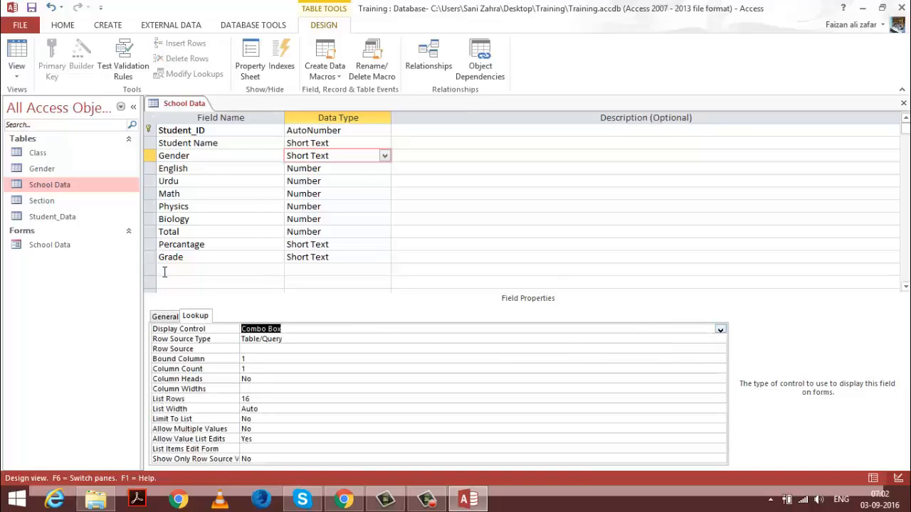
left_click(348, 349)
left_click(306, 340)
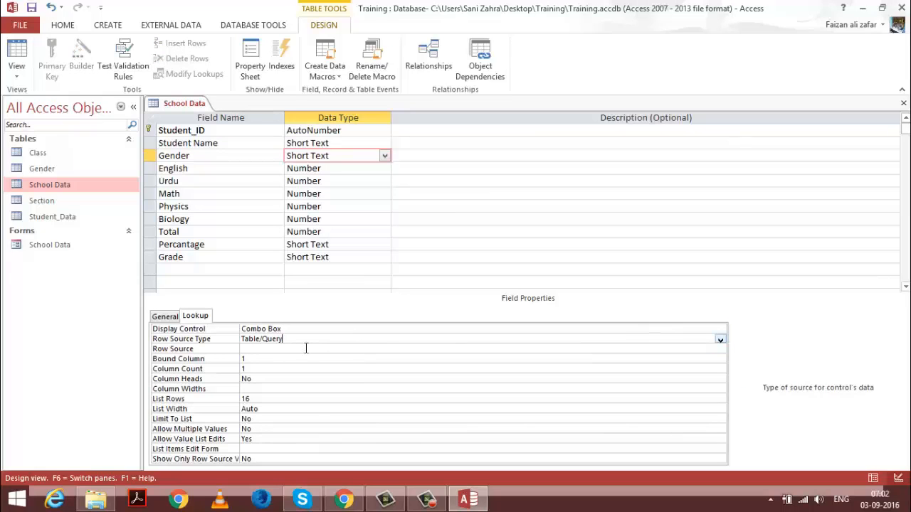
left_click(304, 352)
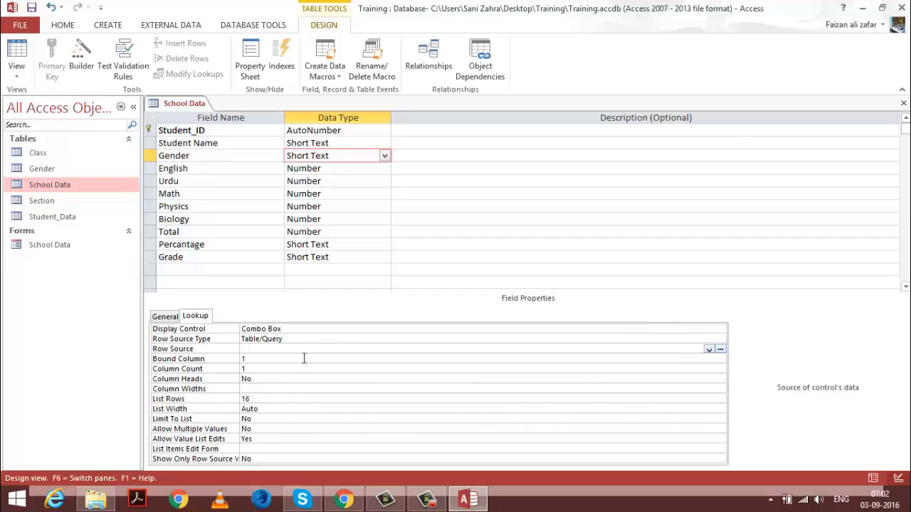
left_click(709, 350)
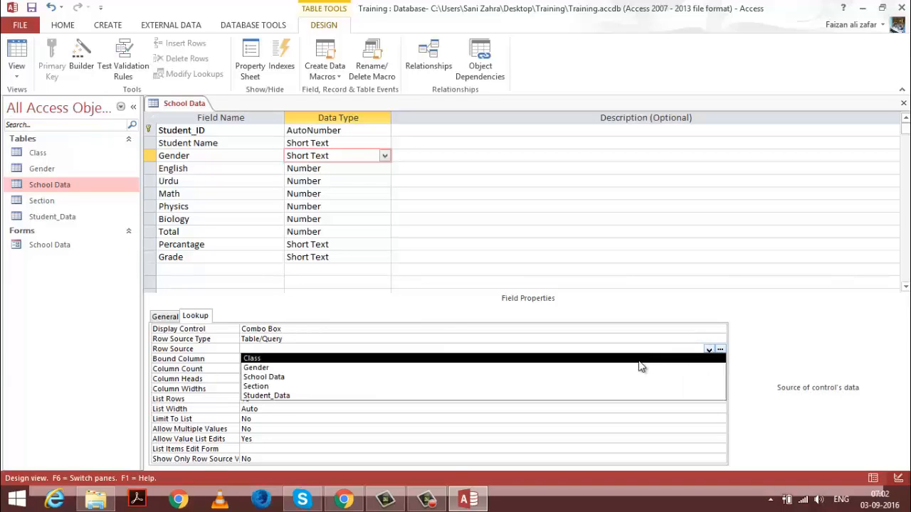
left_click(631, 367)
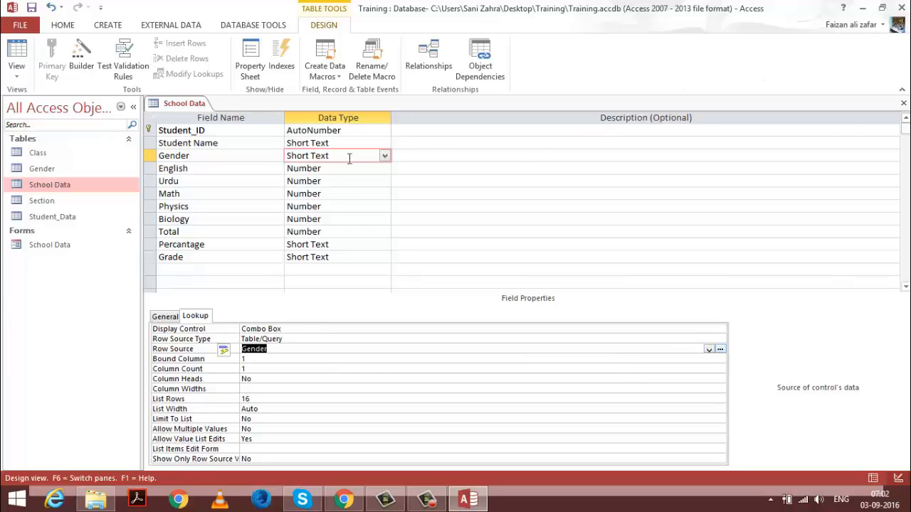
Close School Data, saving its design changes, and reopen the table in Datasheet View
left_click(903, 103)
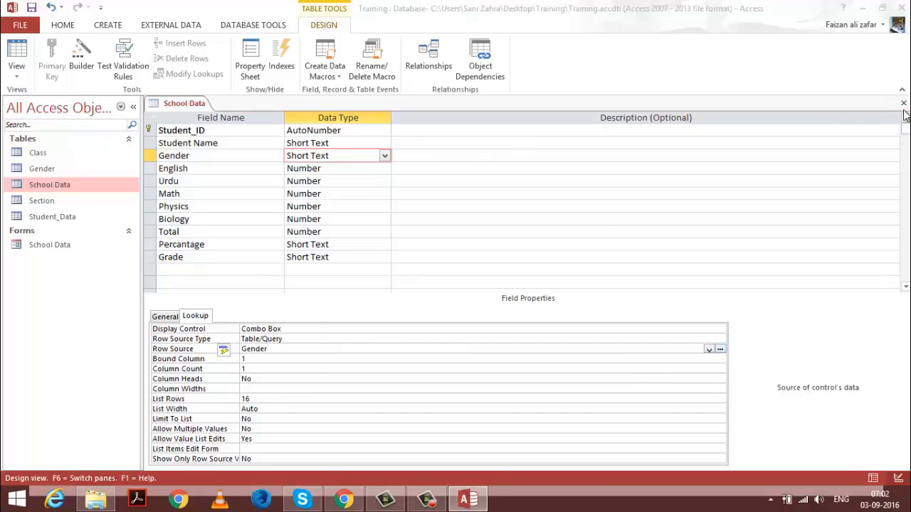
left_click(406, 286)
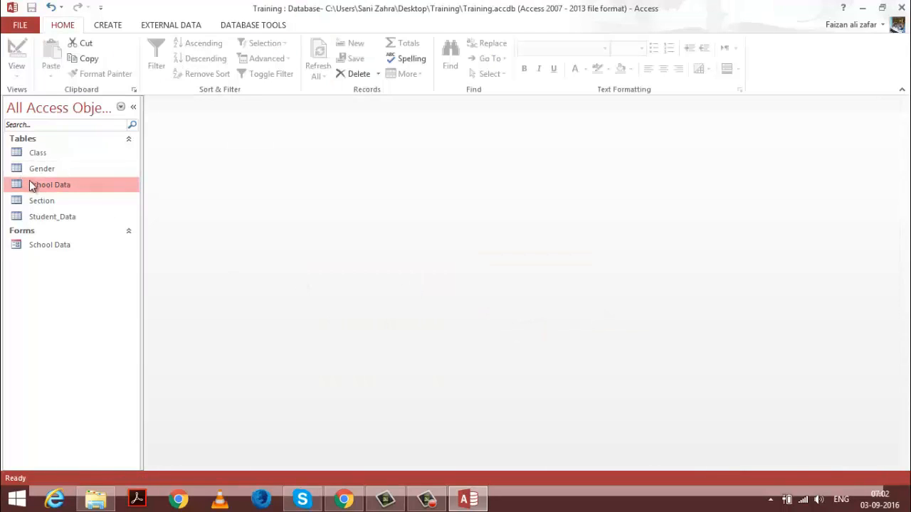
left_click(52, 180)
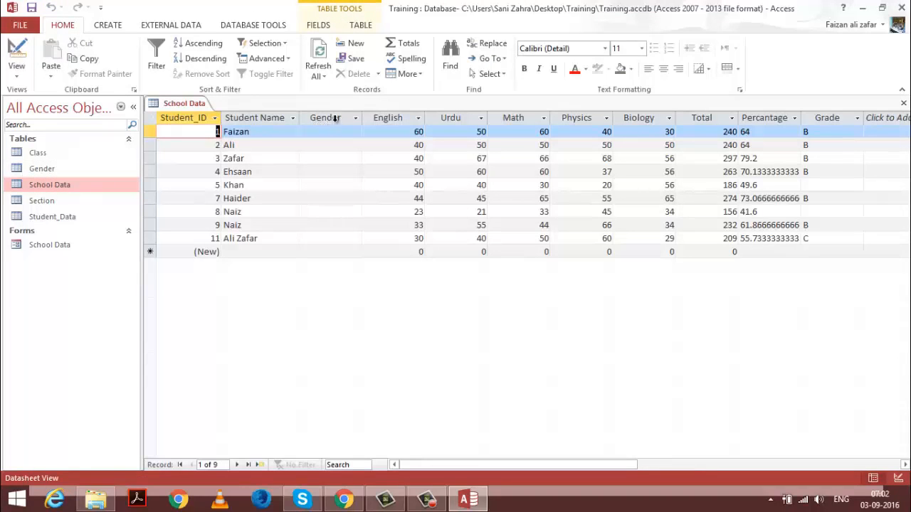
Try the Gender lookup list in the first two School Data records and choose Male for the first record
left_click(338, 130)
left_click(355, 133)
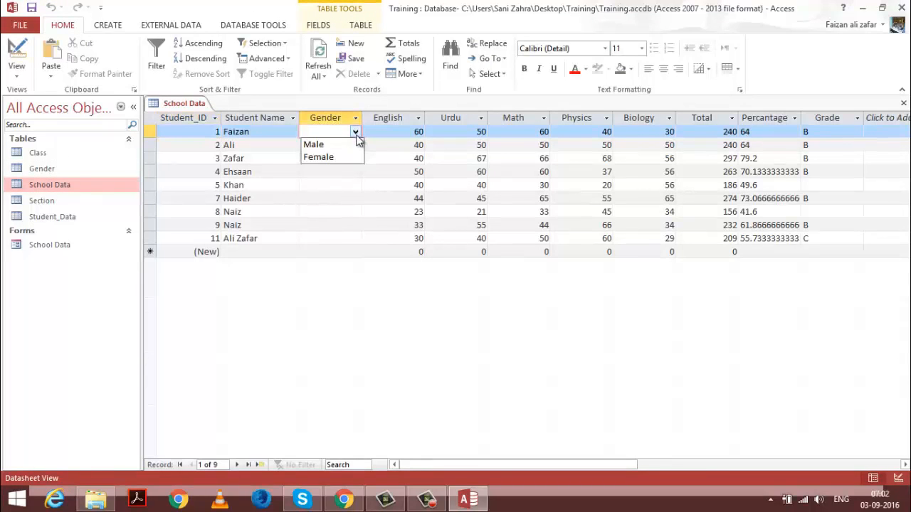
left_click(330, 127)
left_click(327, 139)
left_click(355, 144)
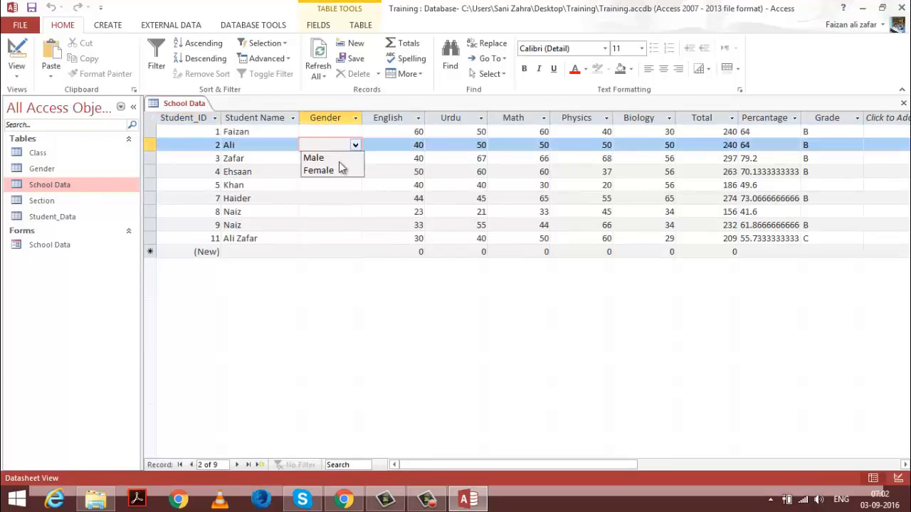
left_click(327, 135)
left_click(355, 132)
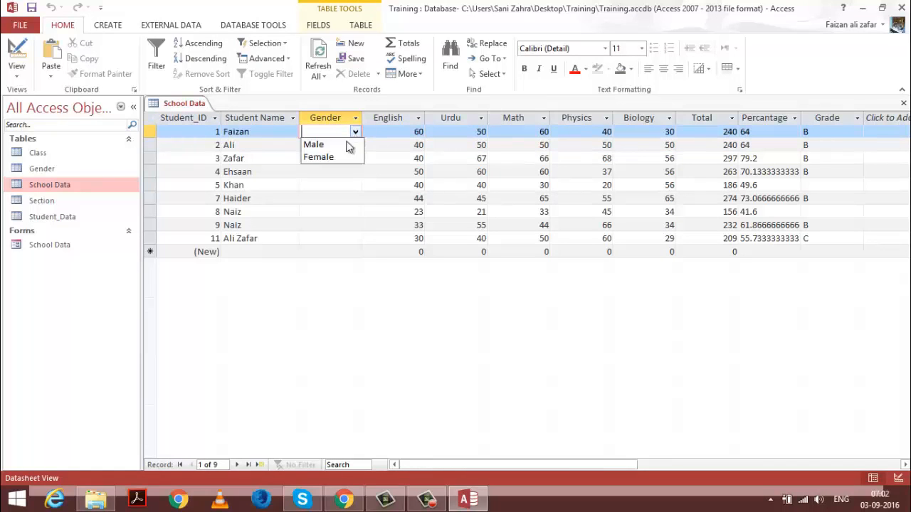
key("Return")
Choose Female as the Gender of the second record and Male for the third record
left_click(348, 146)
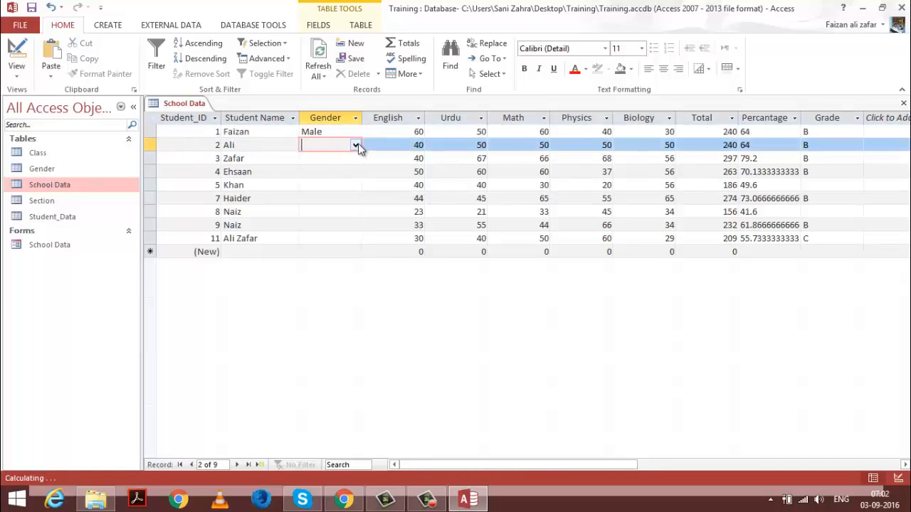
left_click(356, 145)
left_click(324, 171)
left_click(342, 158)
left_click(355, 158)
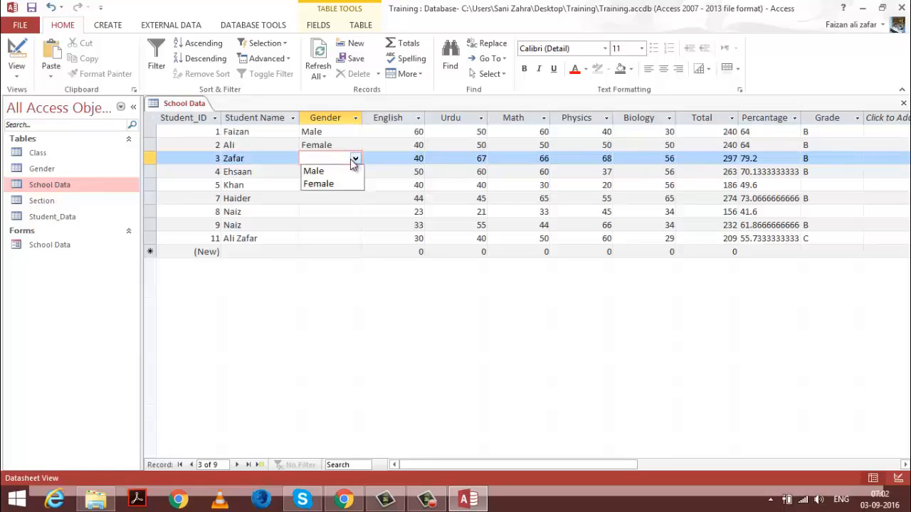
left_click(314, 171)
Change the second record's Gender to Male
left_click(346, 145)
left_click(355, 145)
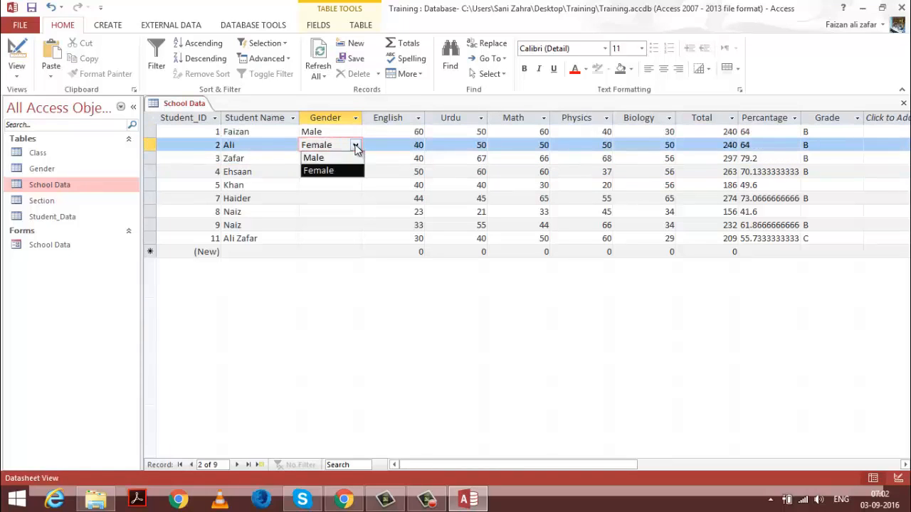
left_click(334, 158)
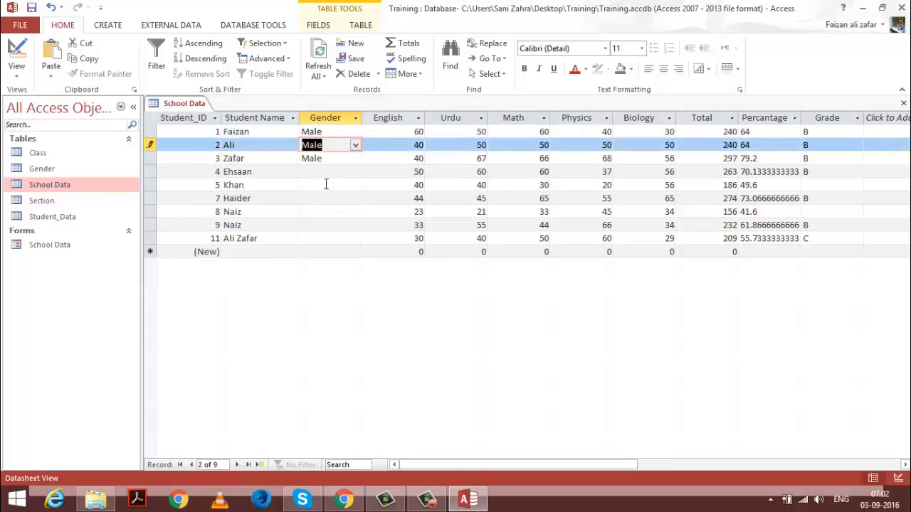
Switch School Data to Design View and insert a Short Text field named Class above English
left_click(66, 185)
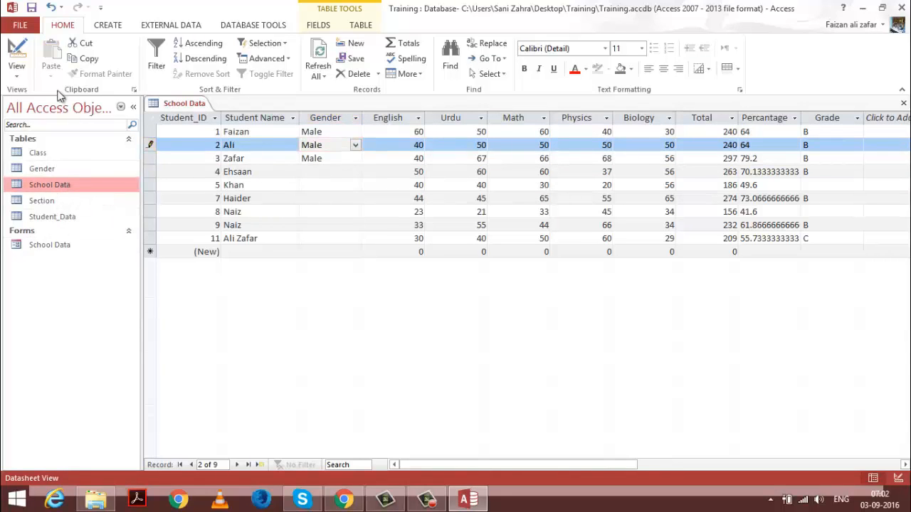
left_click(17, 66)
left_click(48, 128)
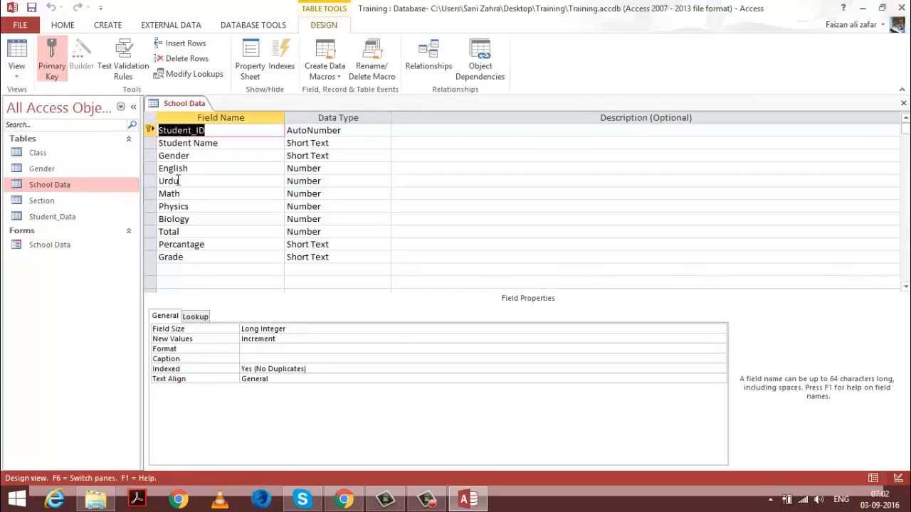
left_click(145, 167)
right_click(146, 169)
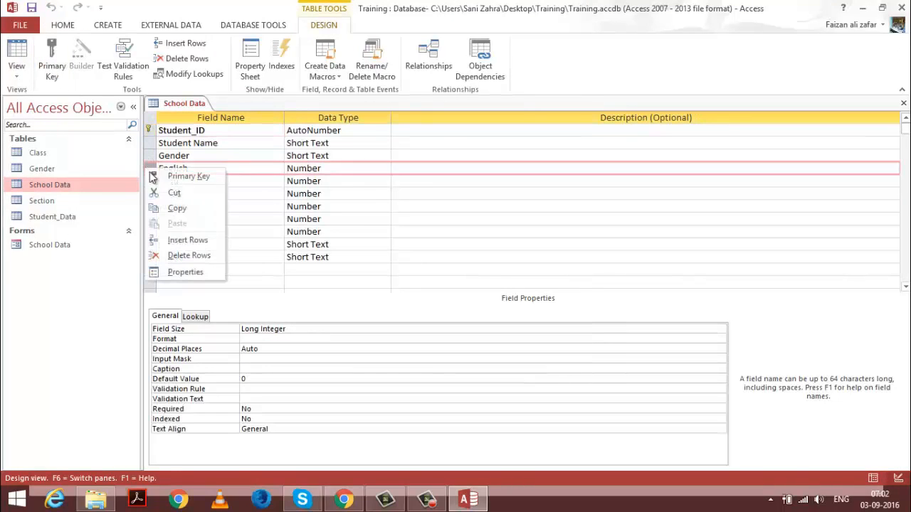
left_click(187, 241)
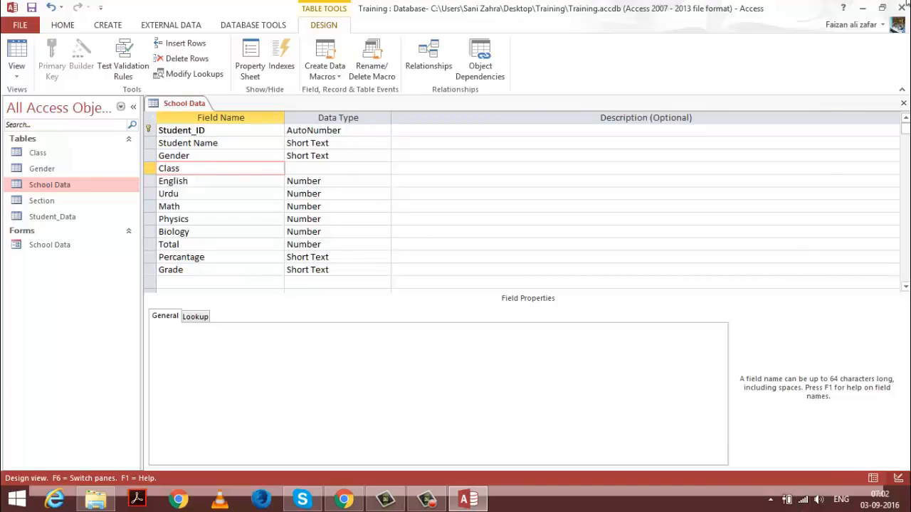
left_click(374, 171)
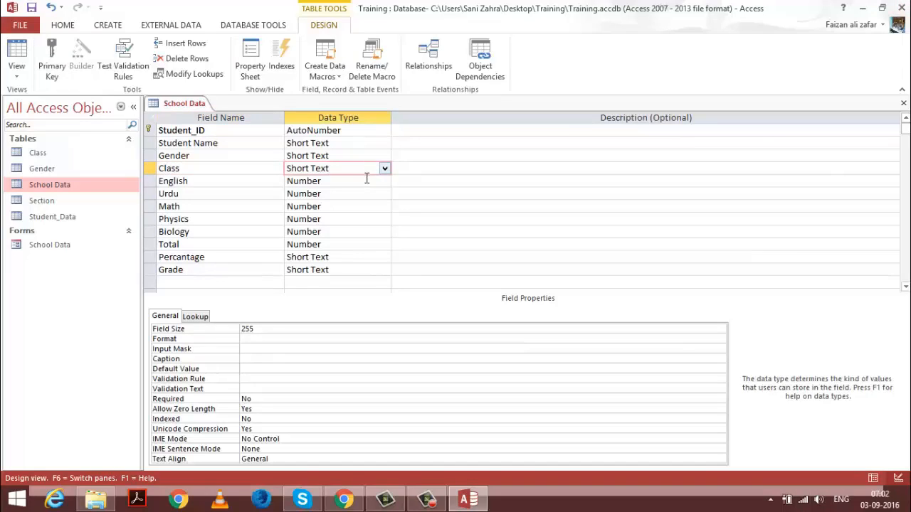
Set the Class field's lookup to display as a Combo Box with the Class table as its row source
left_click(192, 316)
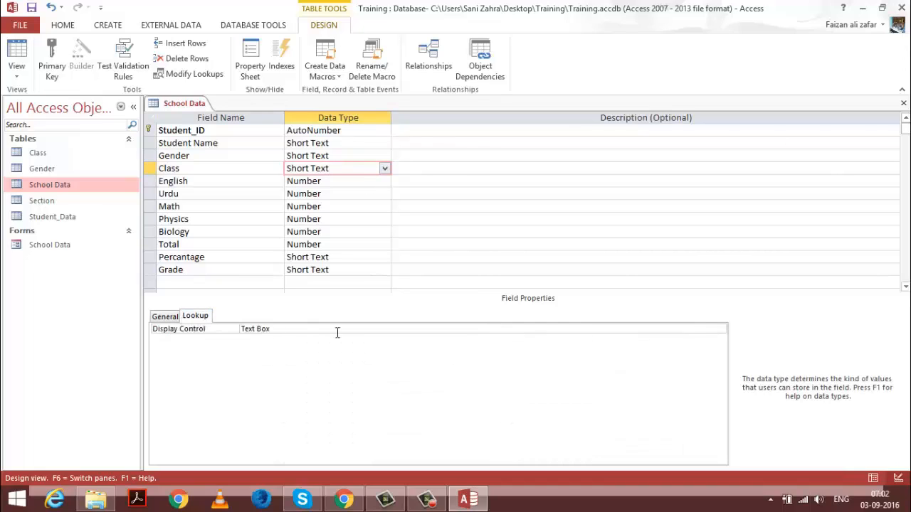
left_click(713, 331)
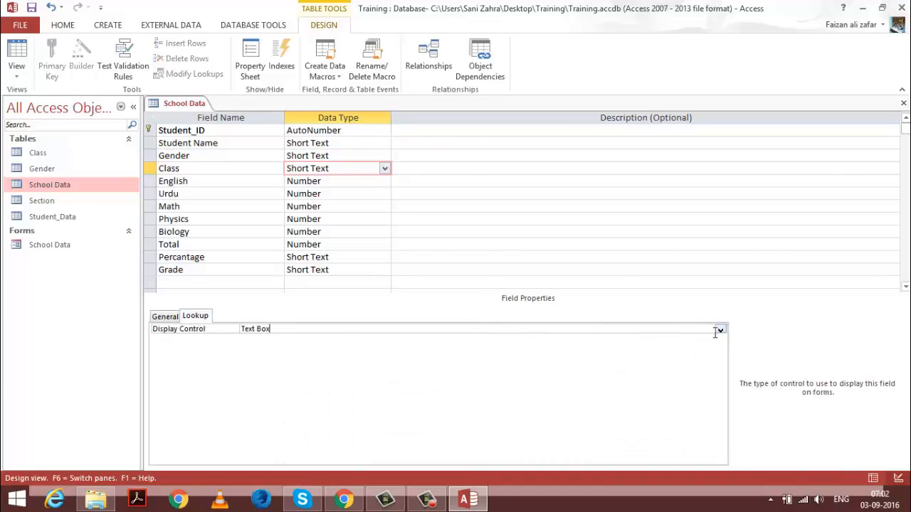
left_click(720, 330)
left_click(651, 356)
left_click(385, 349)
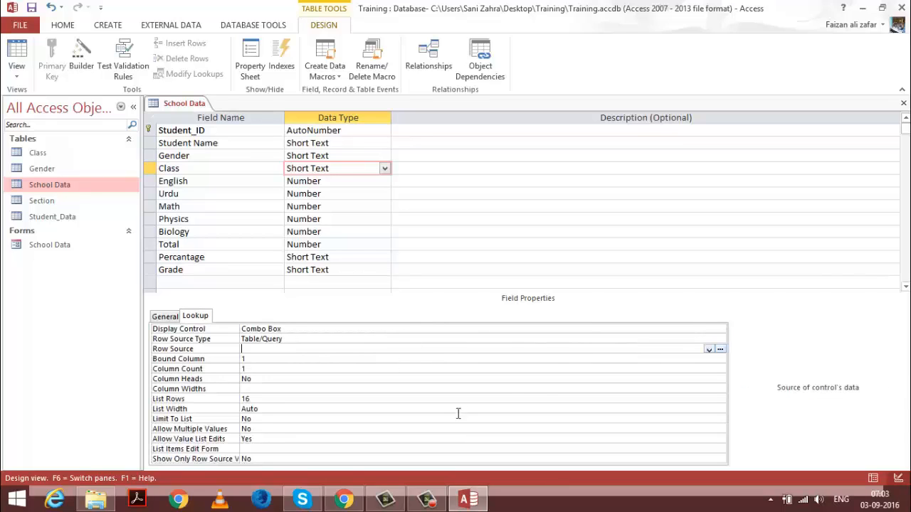
left_click(710, 350)
left_click(631, 359)
Save and close the School Data design, and reopen the table in Design View
left_click(902, 103)
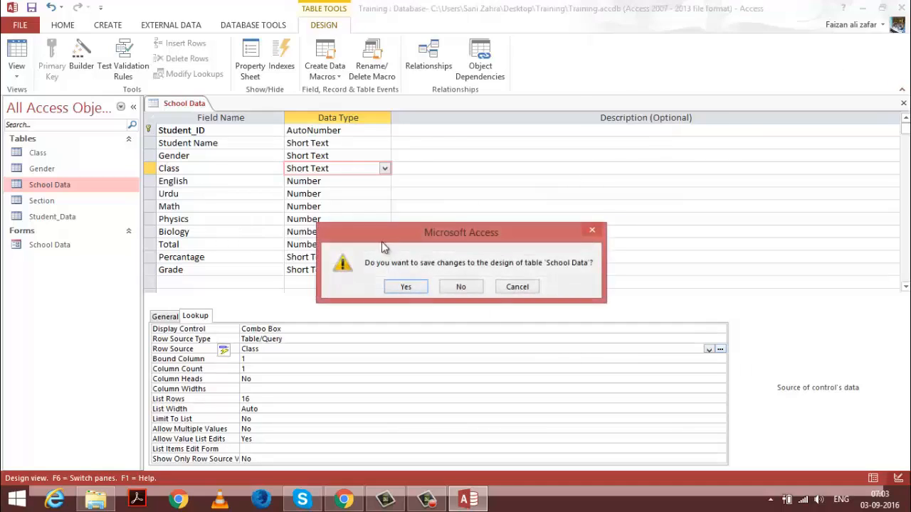
left_click(402, 286)
double_click(73, 186)
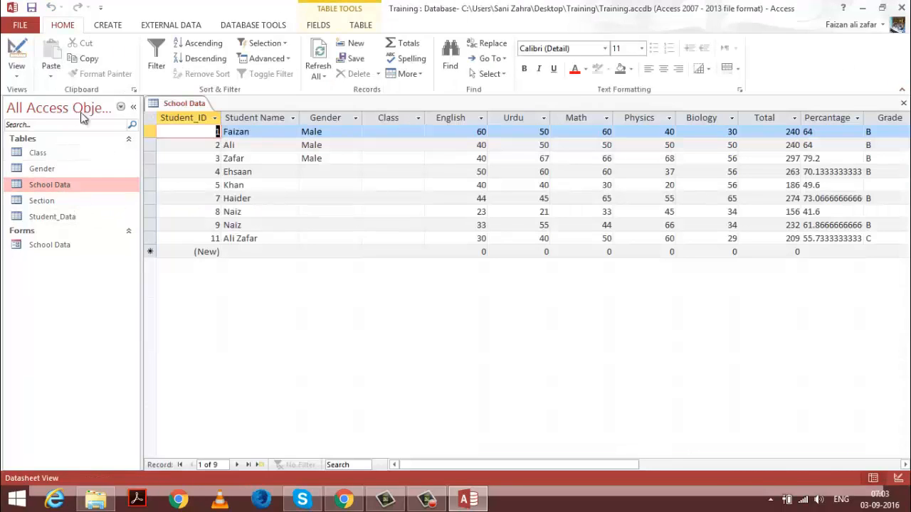
left_click(16, 71)
left_click(29, 140)
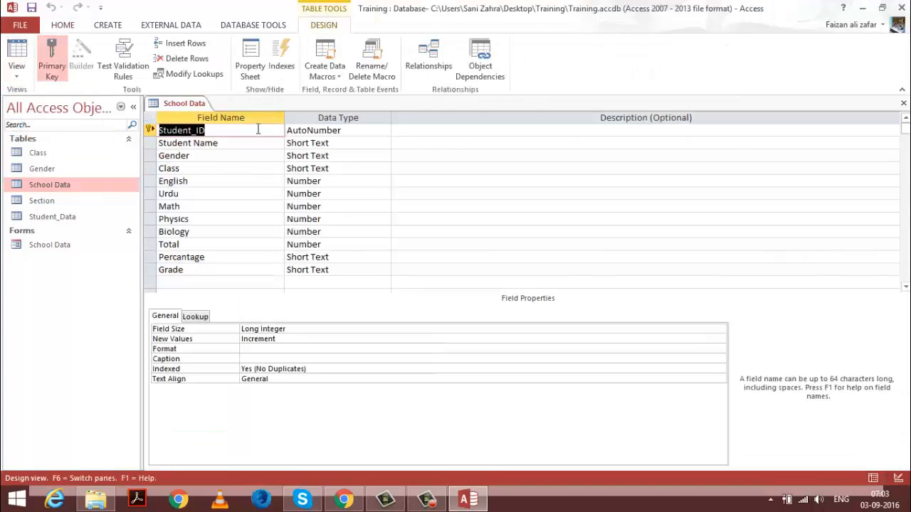
Insert a row above English in School Data and add a Short Text field named Section there
left_click(153, 182)
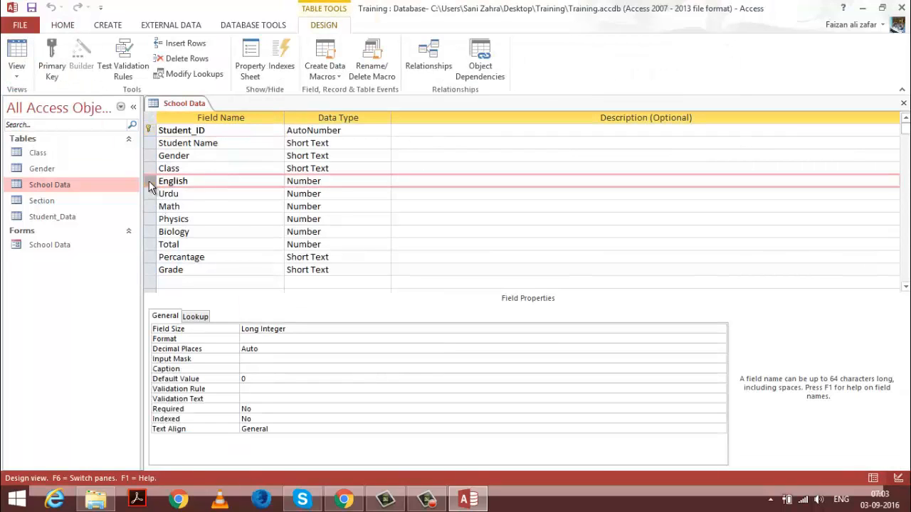
right_click(149, 180)
left_click(186, 254)
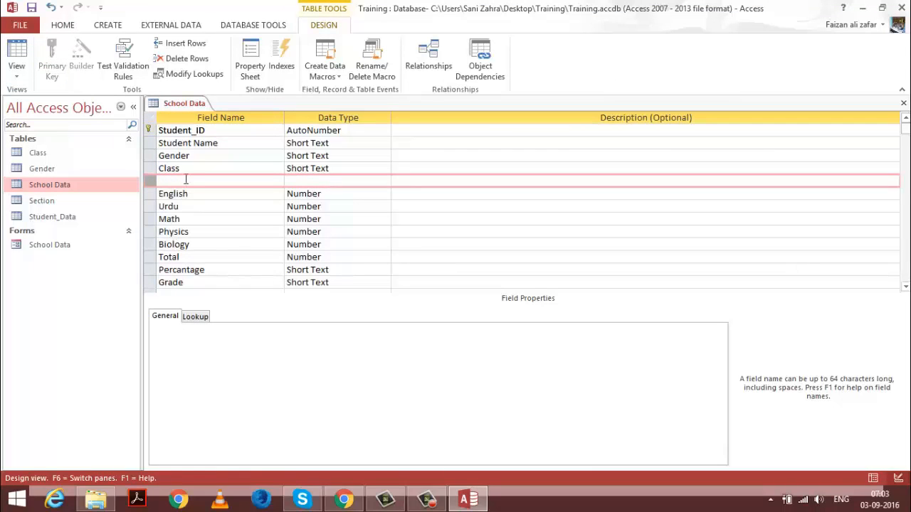
left_click(196, 178)
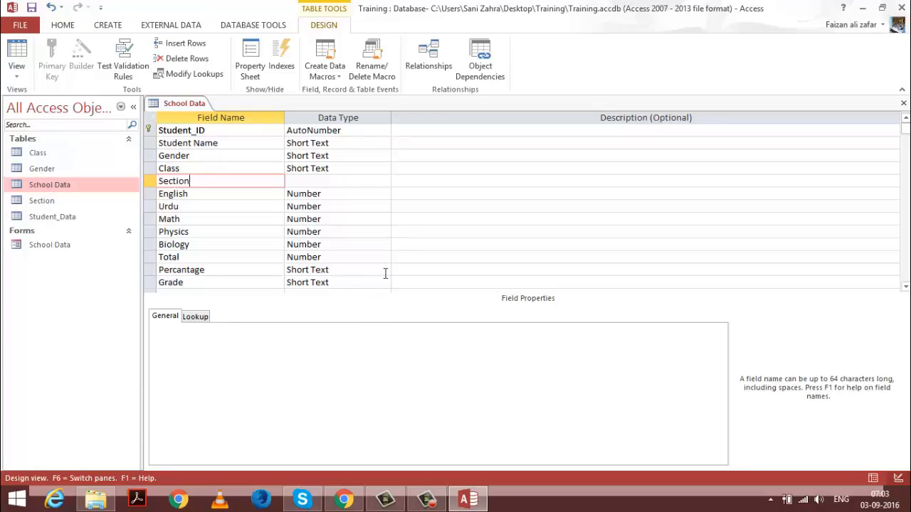
left_click(322, 182)
Set the Section field's lookup to display as a Combo Box with the Section table as its row source
left_click(195, 316)
left_click(360, 330)
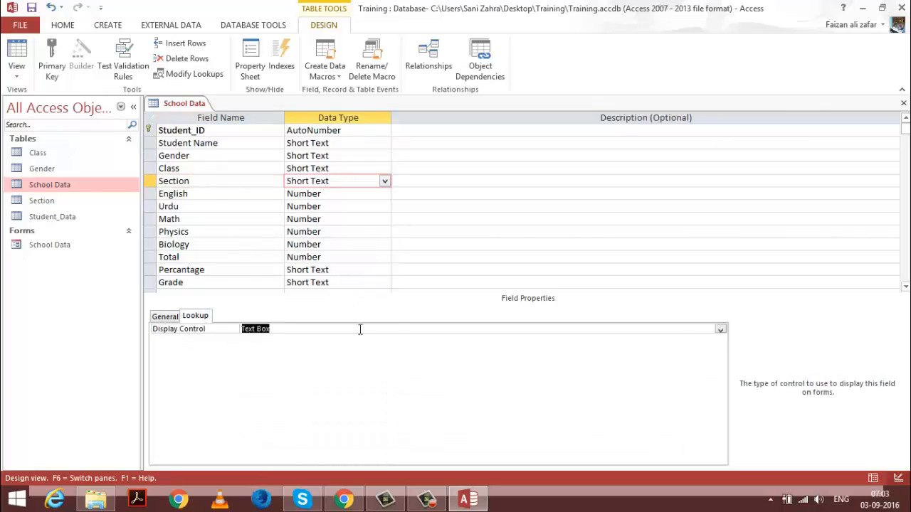
left_click(720, 329)
left_click(482, 366)
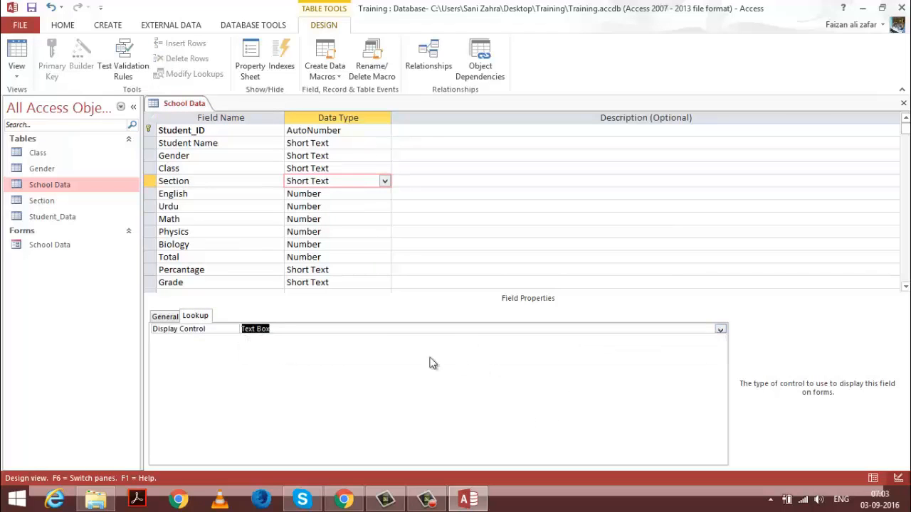
left_click(720, 329)
left_click(636, 358)
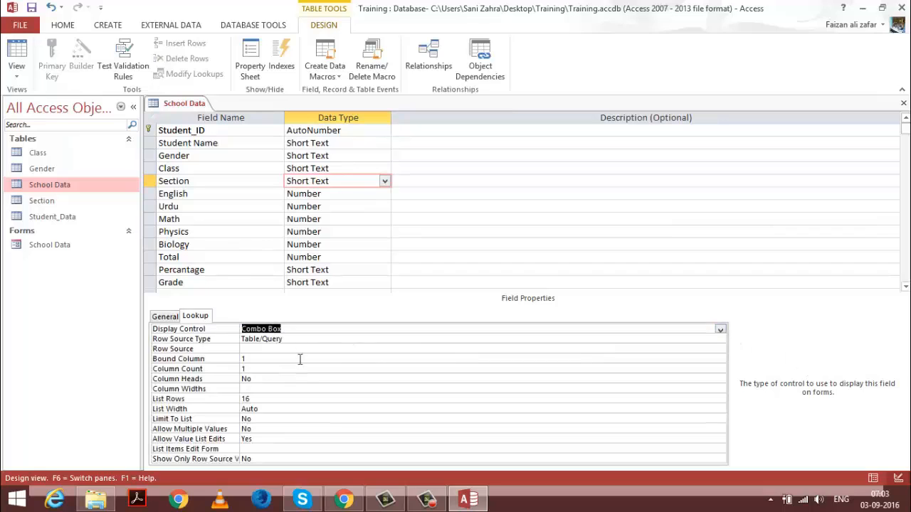
left_click(312, 348)
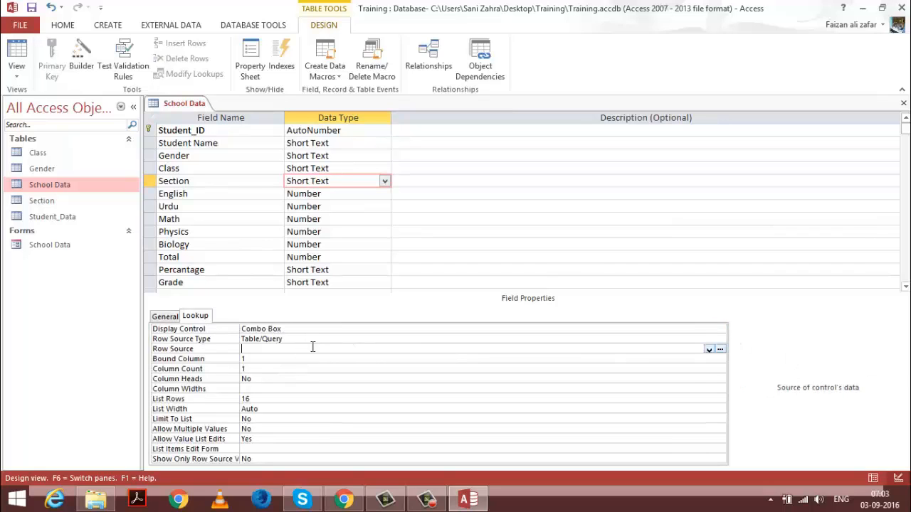
left_click(708, 349)
left_click(613, 384)
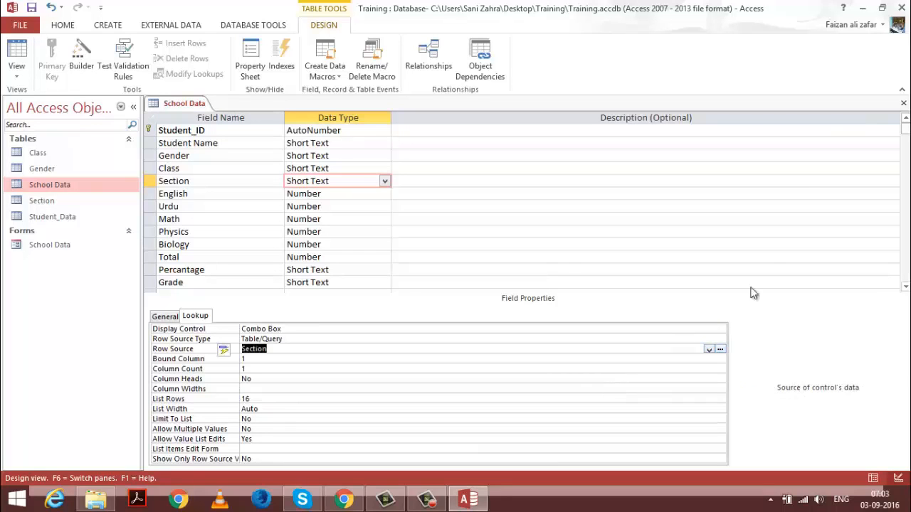
Save and close the School Data design, and reopen the table in Datasheet View
left_click(904, 103)
left_click(407, 288)
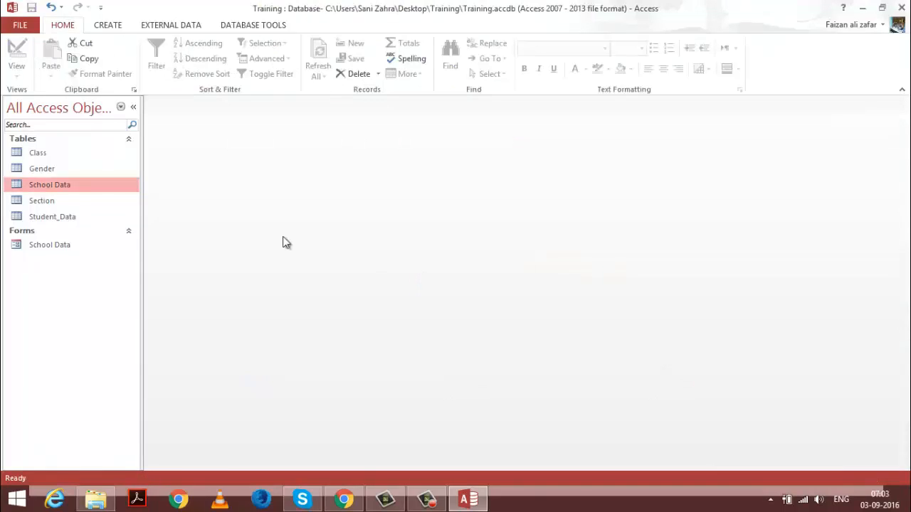
double_click(76, 184)
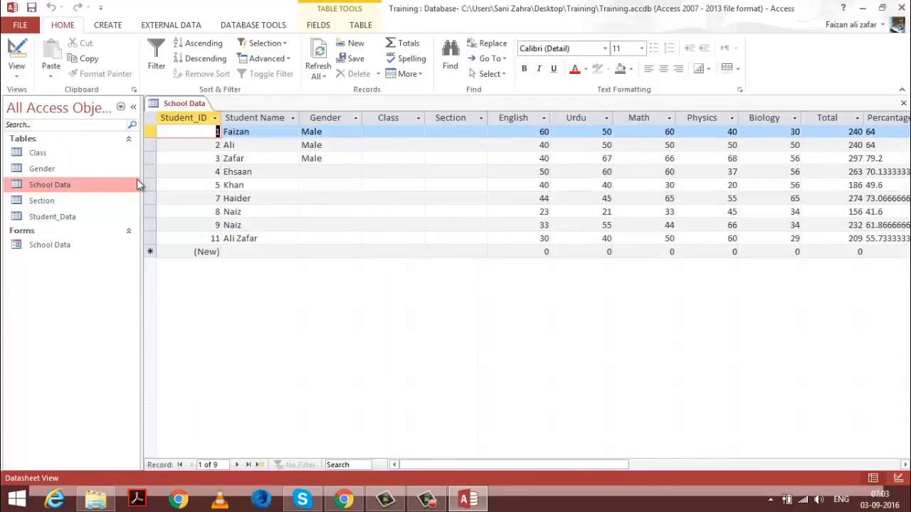
Choose Male as the Gender for the records with Student_ID 4, 5 and 7
left_click(322, 173)
left_click(355, 172)
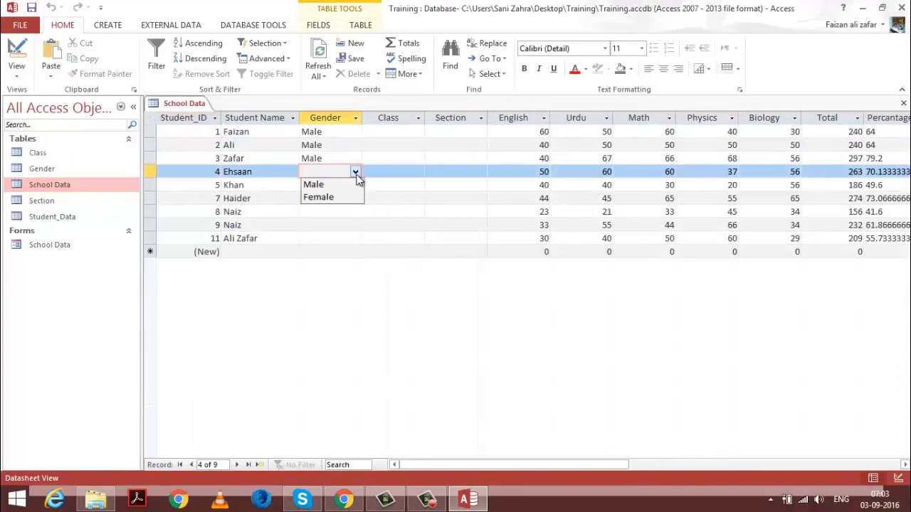
left_click(313, 185)
left_click(355, 185)
left_click(355, 185)
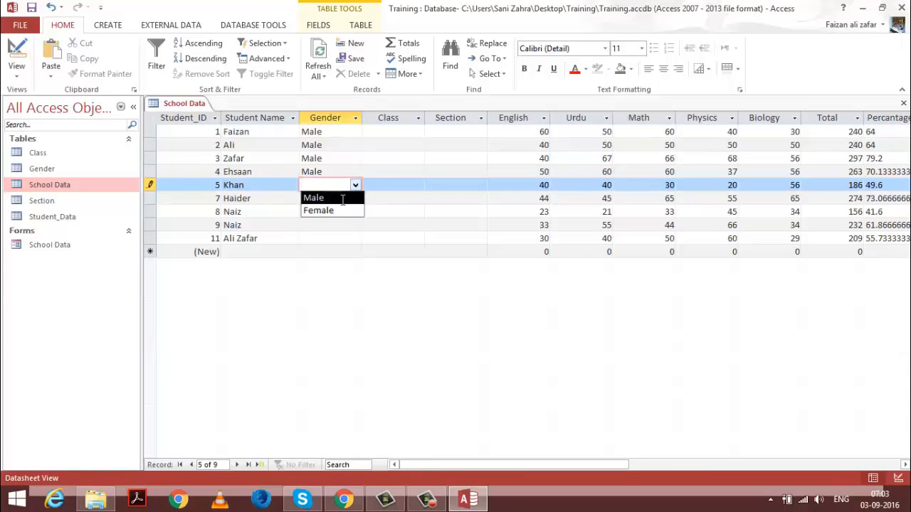
left_click(342, 199)
left_click(356, 200)
left_click(356, 199)
left_click(341, 211)
Choose Male as the Gender for the remaining records, Student_ID 8, 9 and 11
left_click(368, 212)
left_click(345, 214)
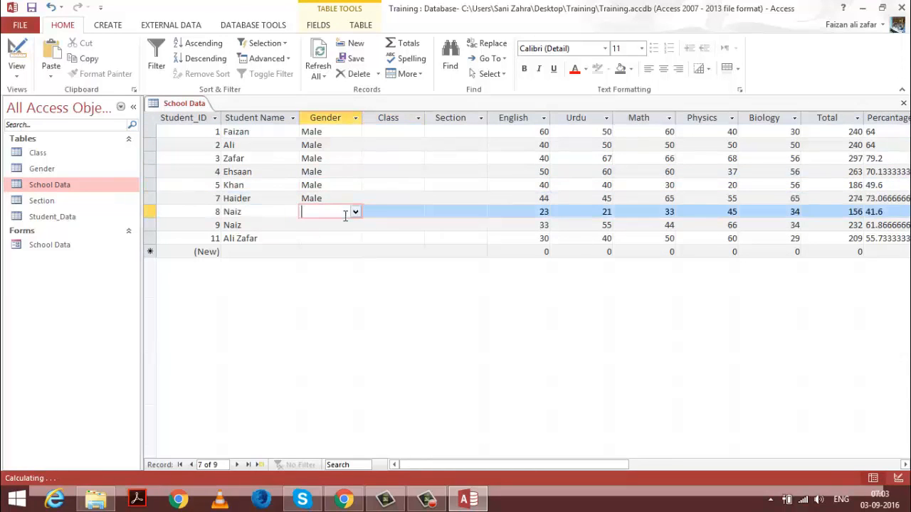
left_click(355, 212)
left_click(341, 224)
left_click(343, 225)
left_click(355, 227)
left_click(341, 237)
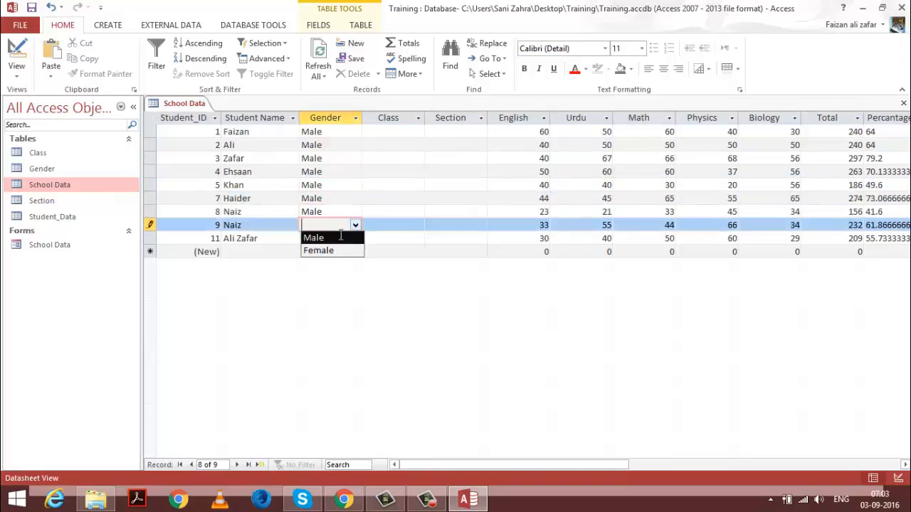
left_click(341, 238)
left_click(355, 239)
left_click(314, 251)
Choose Class 1, 2 and 3 for the records with Student_ID 1, 2 and 3 respectively
left_click(396, 132)
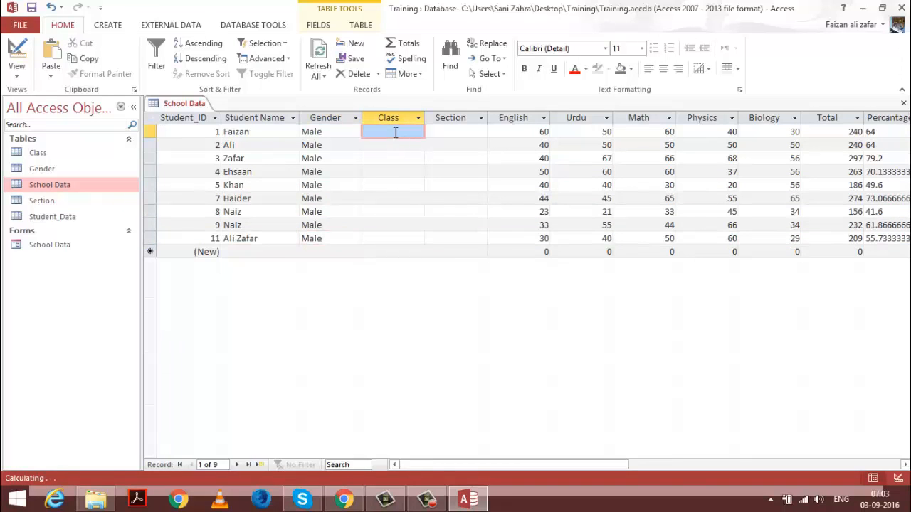
left_click(417, 132)
left_click(406, 140)
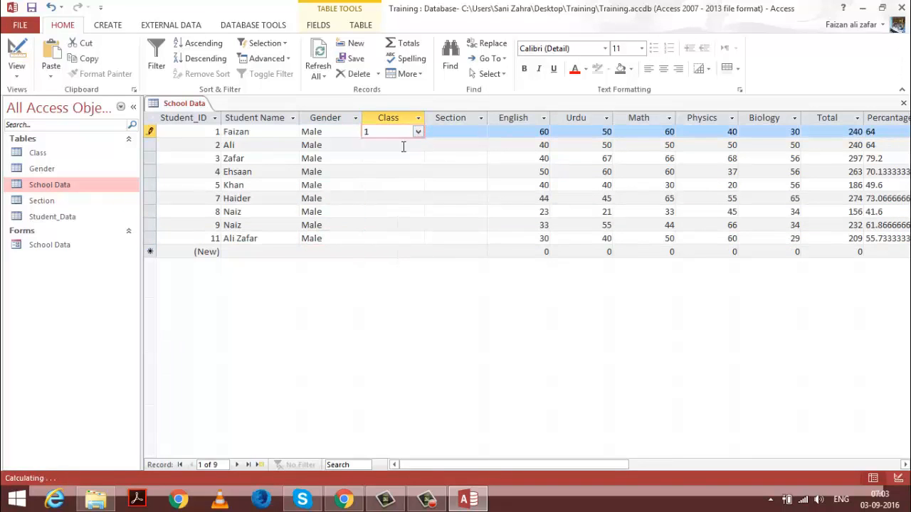
left_click(402, 145)
left_click(417, 145)
left_click(388, 170)
key("Down")
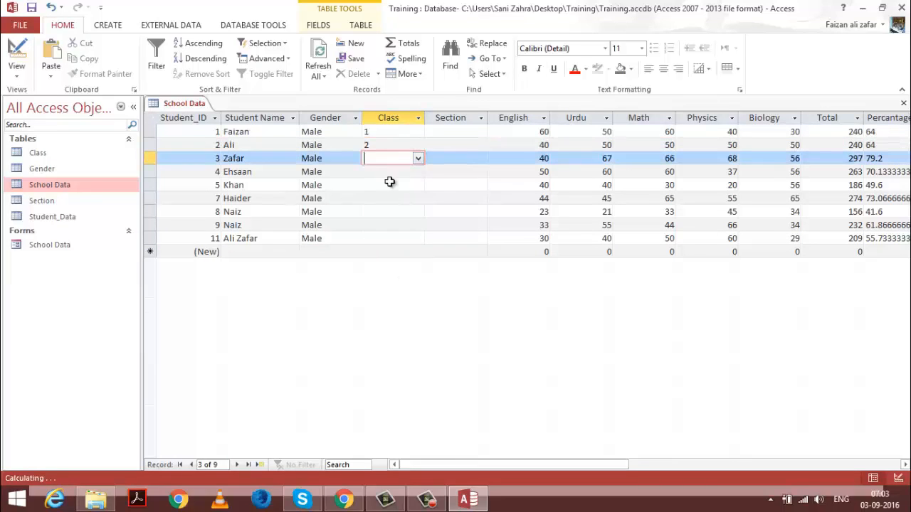
left_click(418, 158)
left_click(390, 189)
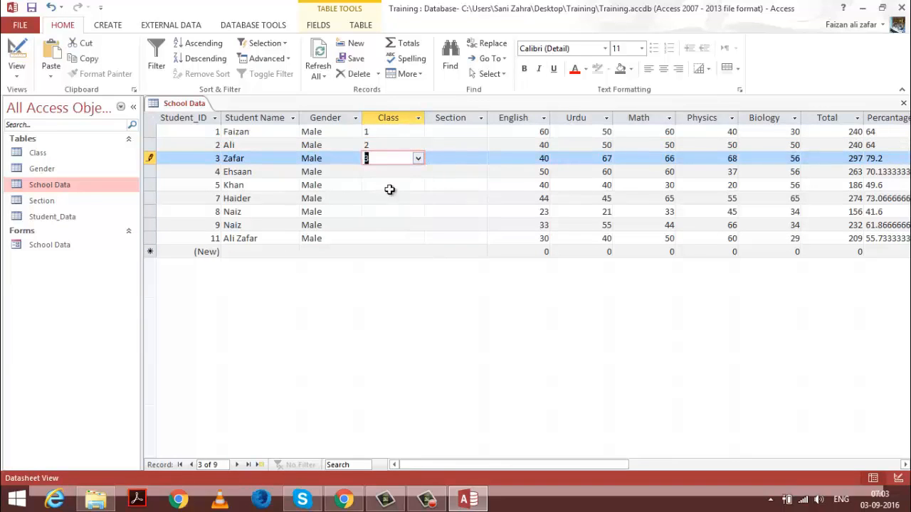
Choose Class 4 for the record with Student_ID 4 and Class 3 for Student_ID 5
left_click(390, 171)
left_click(417, 172)
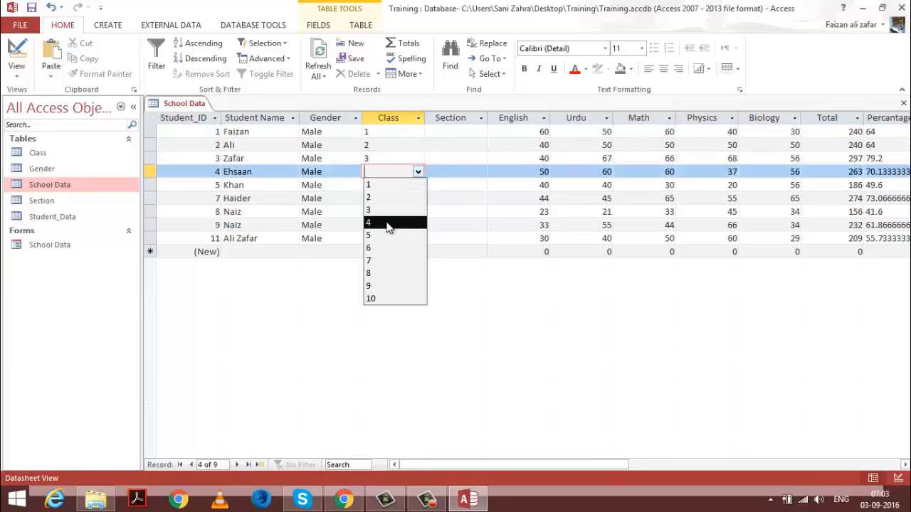
left_click(389, 225)
left_click(390, 185)
left_click(418, 185)
left_click(390, 224)
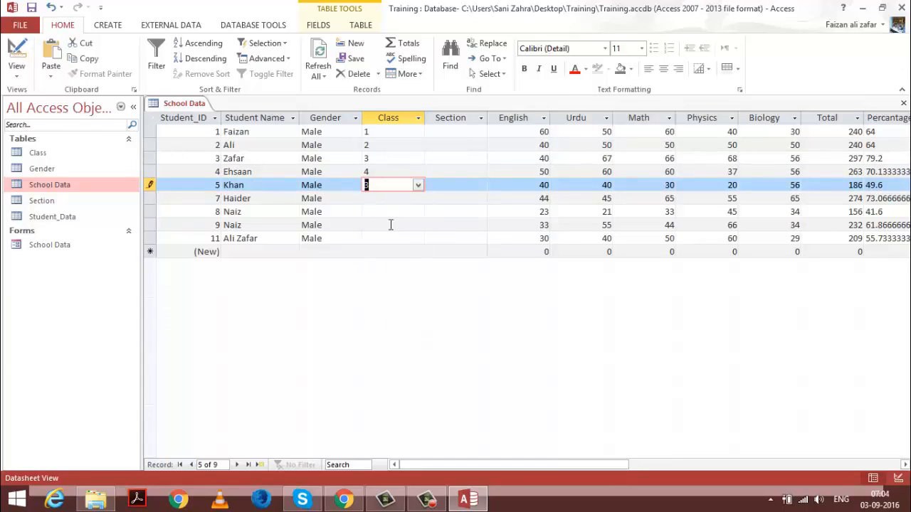
Close the School Data table and open the School Data form in Design View
left_click(904, 103)
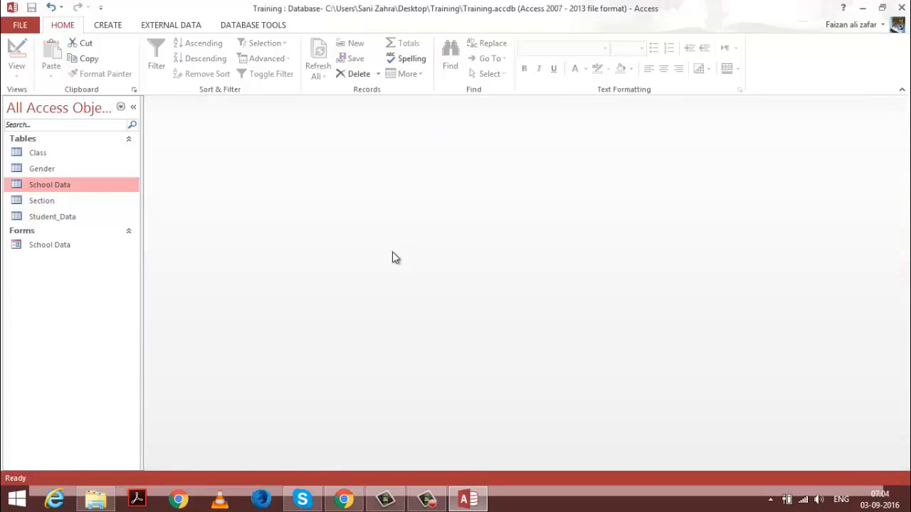
double_click(46, 249)
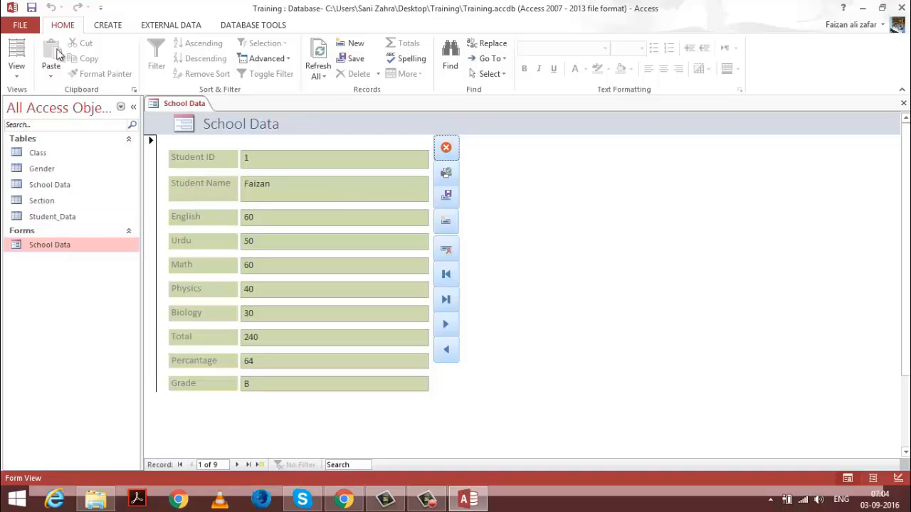
left_click(12, 60)
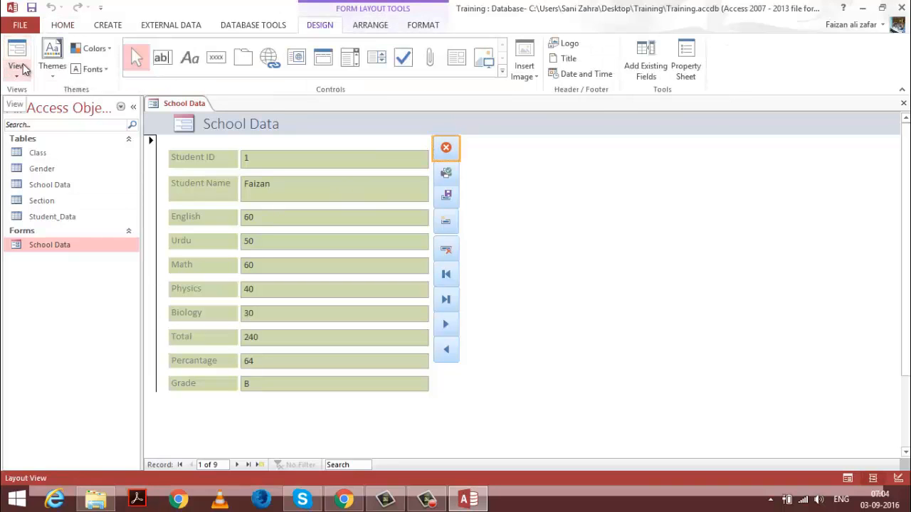
left_click(16, 70)
left_click(57, 155)
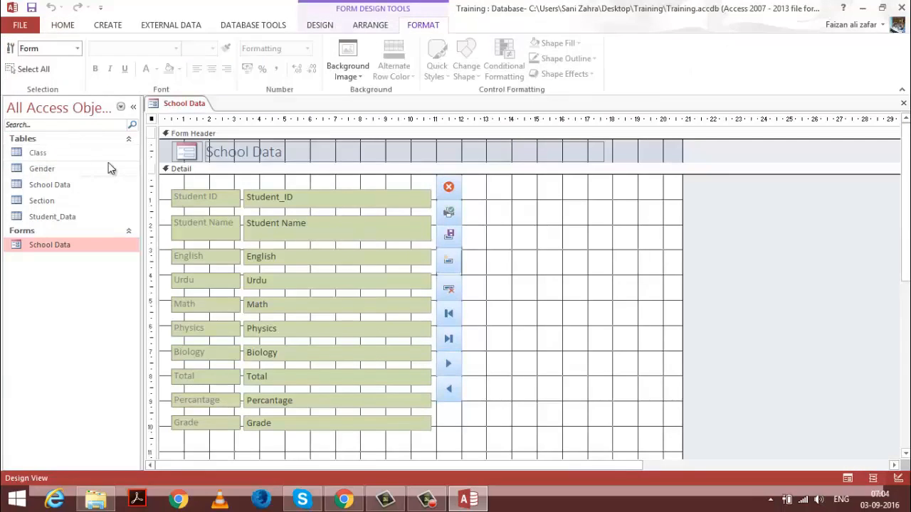
mouse_move(906, 191)
left_mouse_down()
mouse_move(907, 265)
mouse_move(908, 178)
mouse_move(908, 190)
left_mouse_up()
left_click(61, 26)
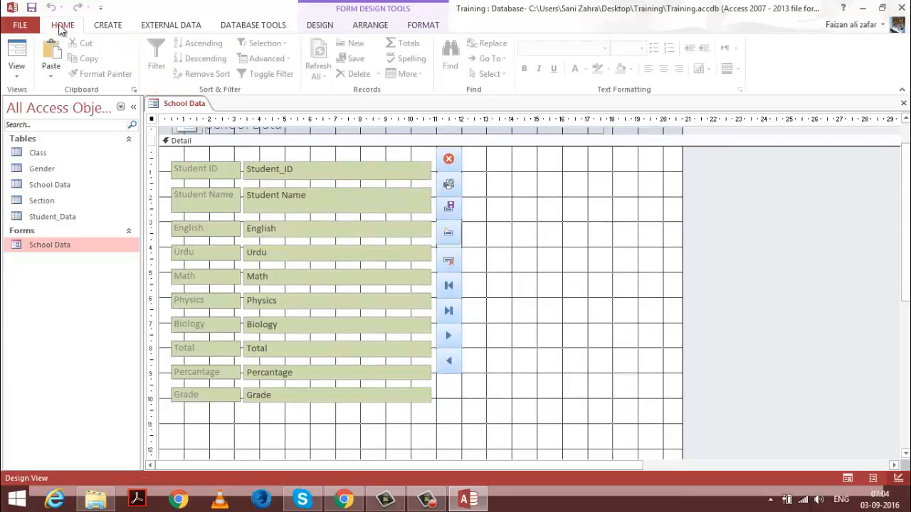
left_click(104, 28)
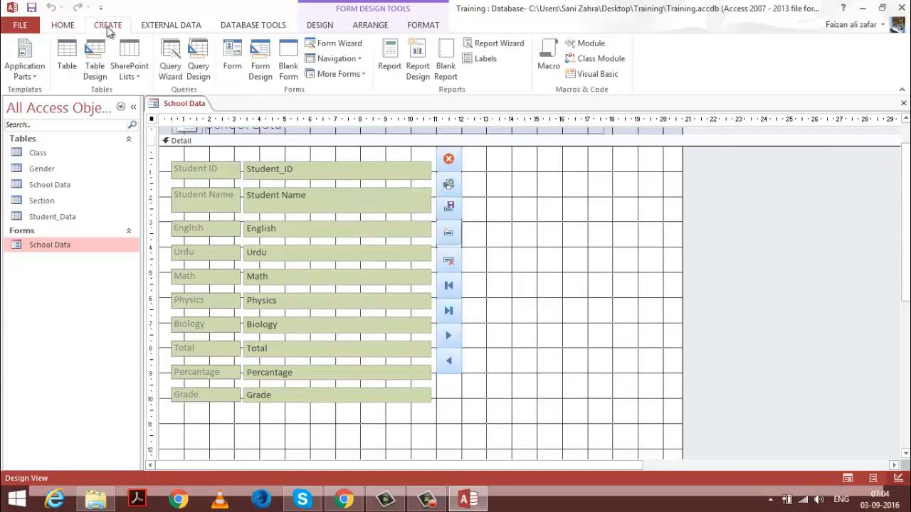
left_click(180, 28)
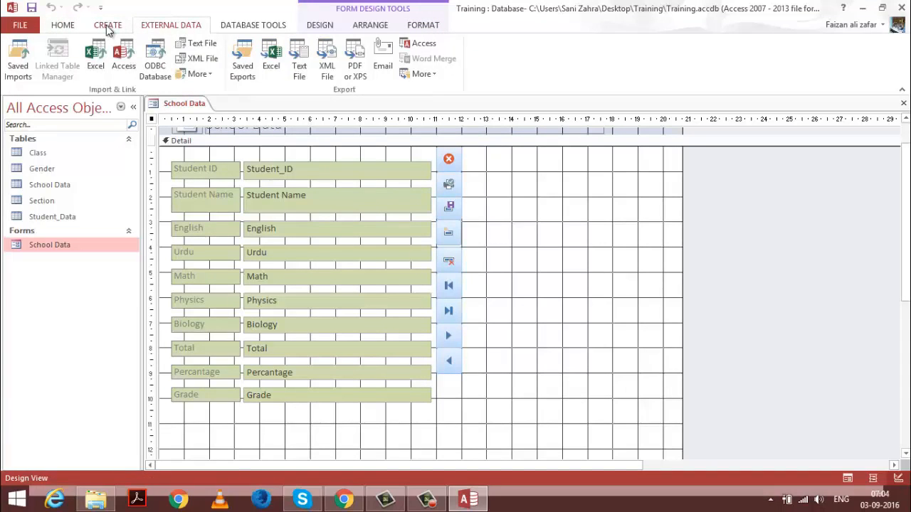
left_click(108, 27)
left_click(297, 350)
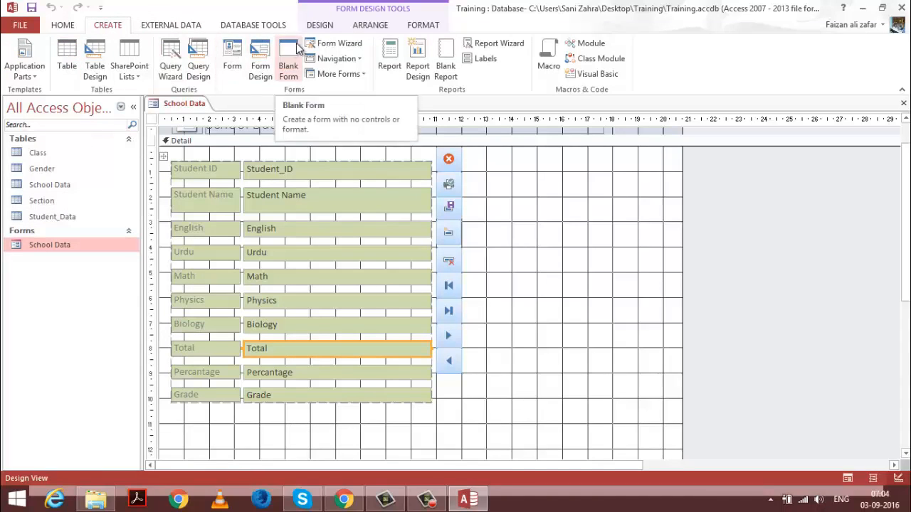
left_click(194, 27)
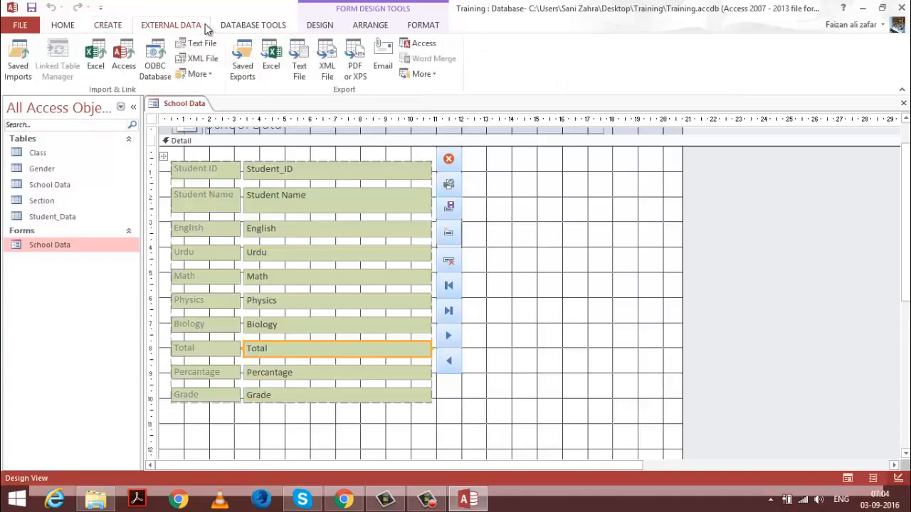
left_click(234, 27)
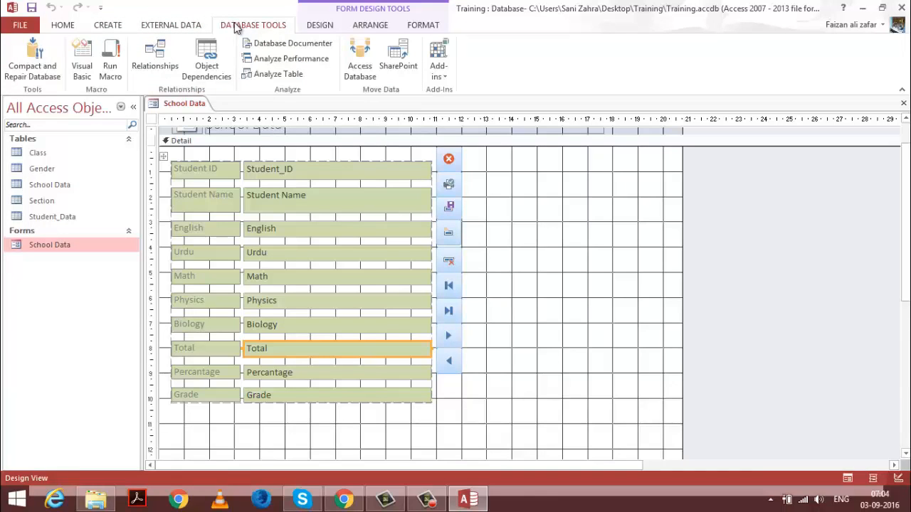
left_click(314, 27)
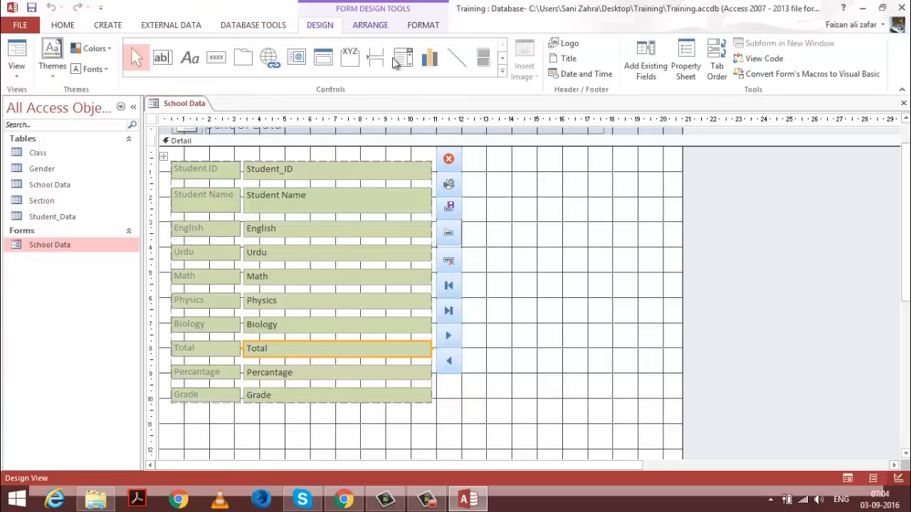
left_click(264, 444)
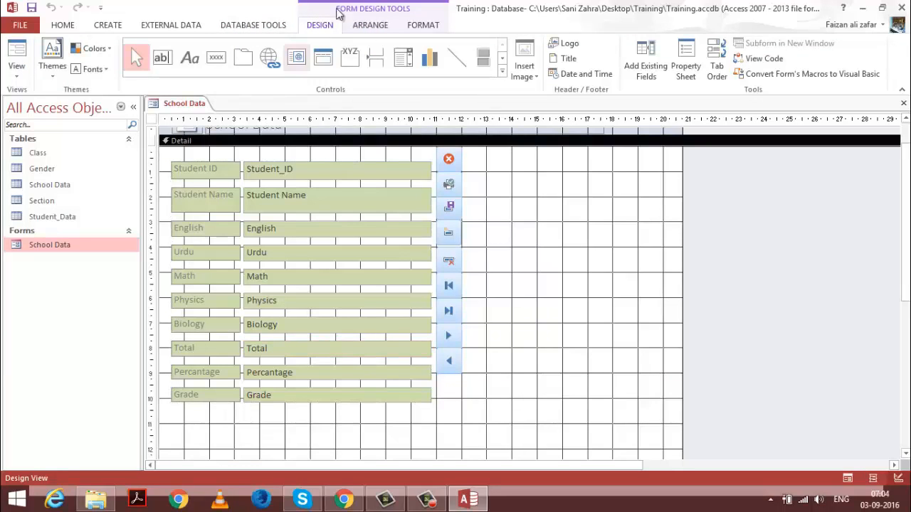
Show the list of existing fields and add Gender to the form layout between Student Name and English
left_click(653, 76)
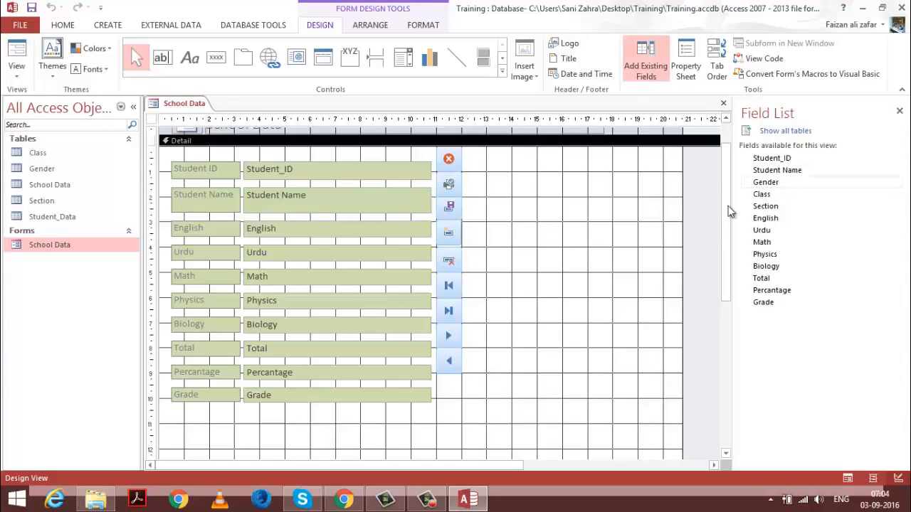
left_click_drag(762, 184, 511, 406)
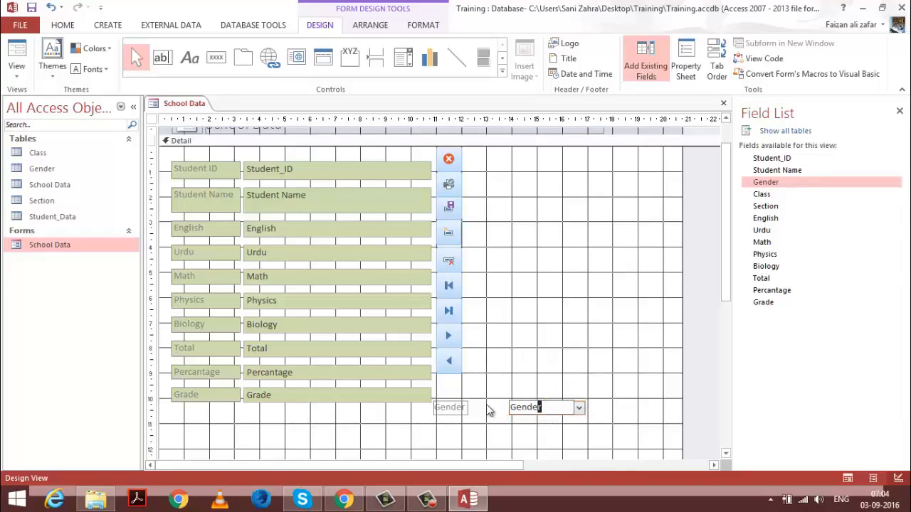
left_click(451, 406)
left_click_drag(451, 400, 207, 219)
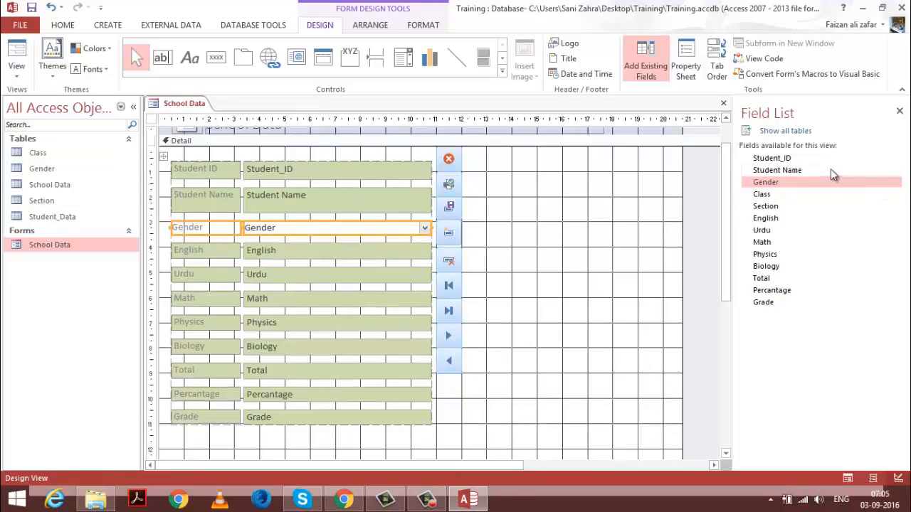
Add the existing Class and Section fields to the form layout, in that order, between Gender and English
left_click(795, 194)
left_click_drag(794, 199, 562, 385)
left_click(495, 385)
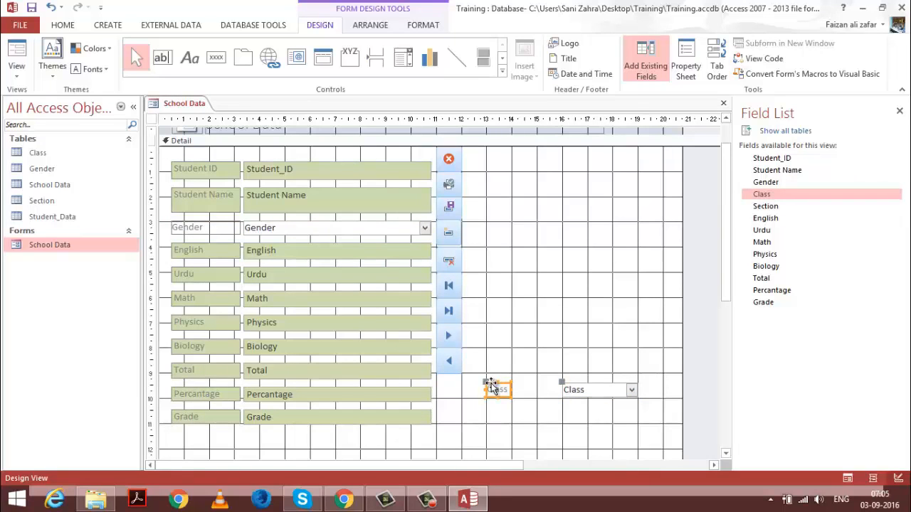
left_click_drag(491, 385, 189, 242)
left_click_drag(765, 206, 215, 269)
left_click(484, 355)
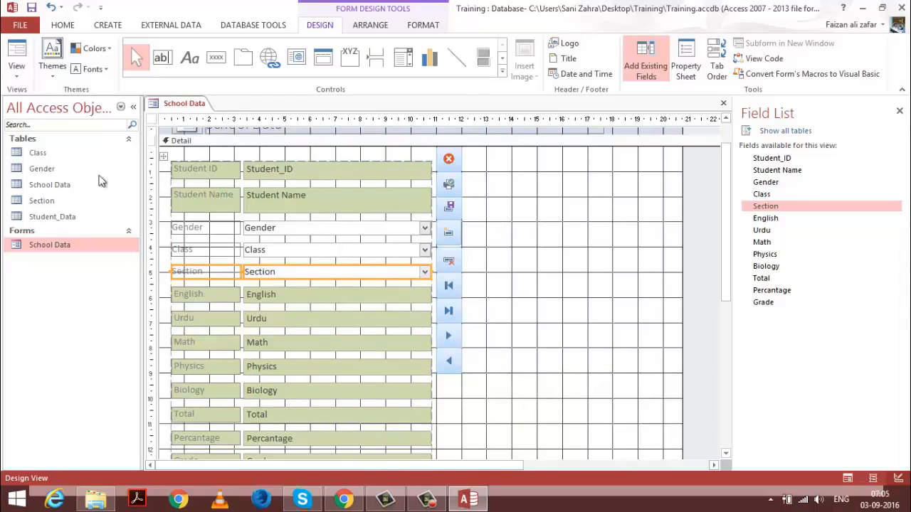
Select all the field controls in the form's Detail section and apply the Office theme color set
left_click_drag(202, 151, 401, 427)
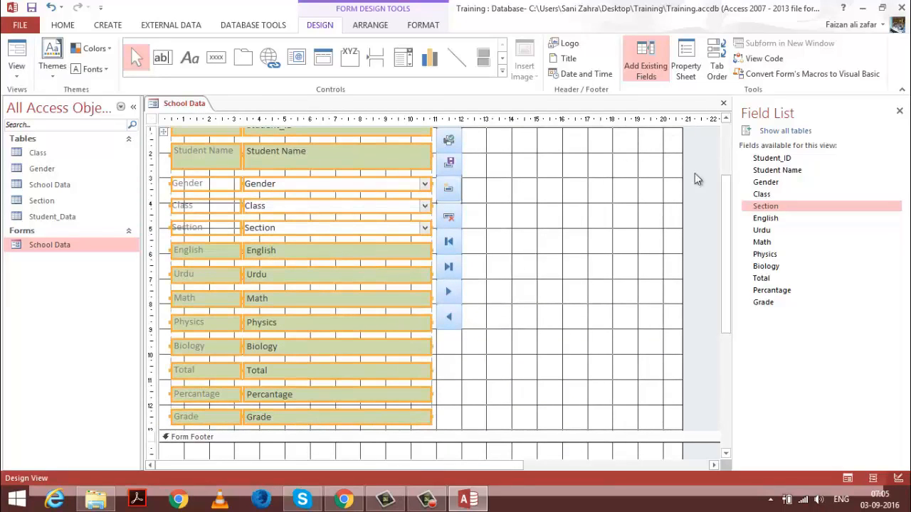
left_click(92, 50)
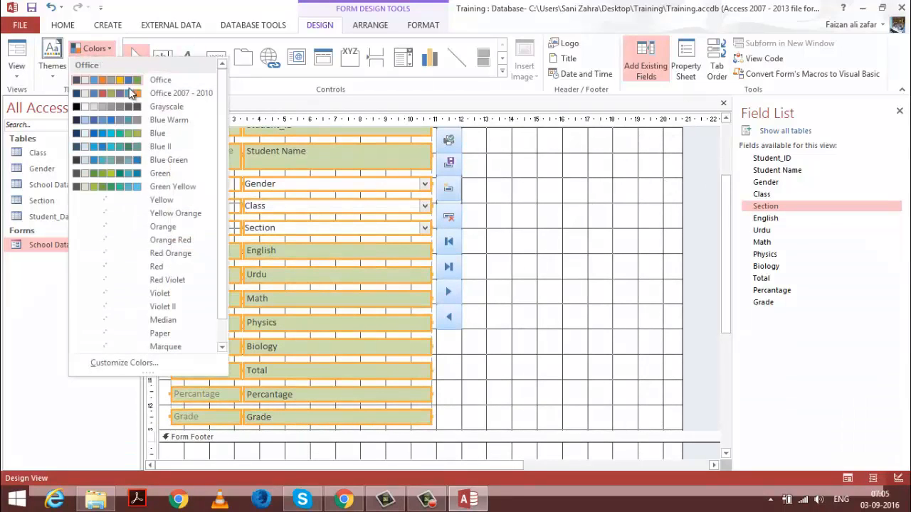
left_click(136, 81)
left_click(92, 48)
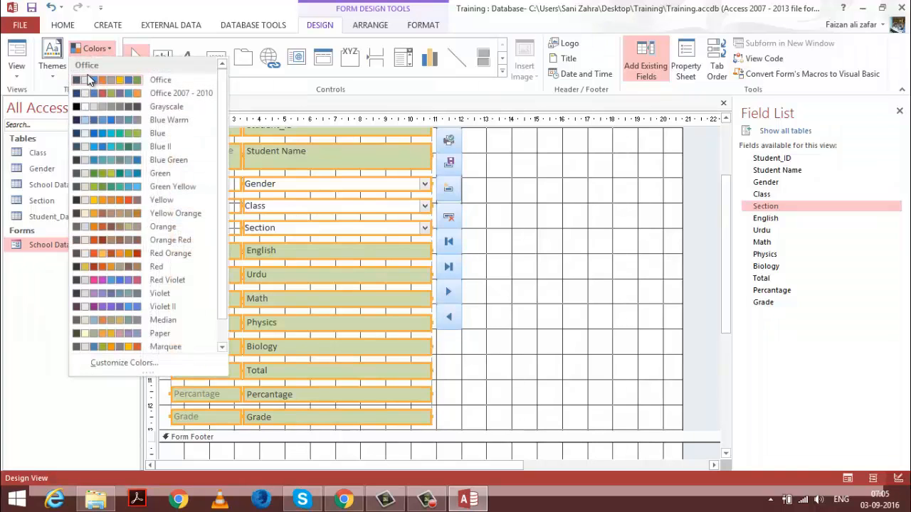
left_click(96, 84)
Try the purple-free green Office theme, switch the form to the dark teal and red Office theme, and set its theme fonts to Arial
left_click(52, 63)
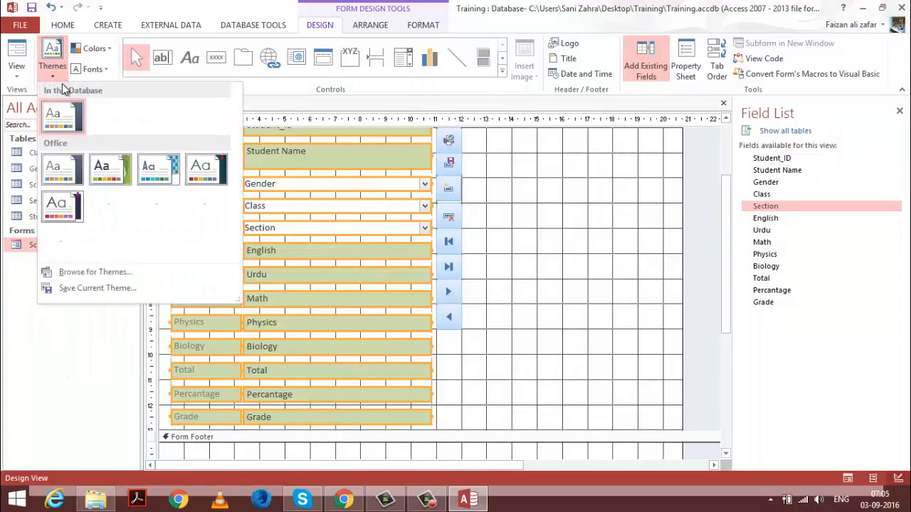
left_click(112, 191)
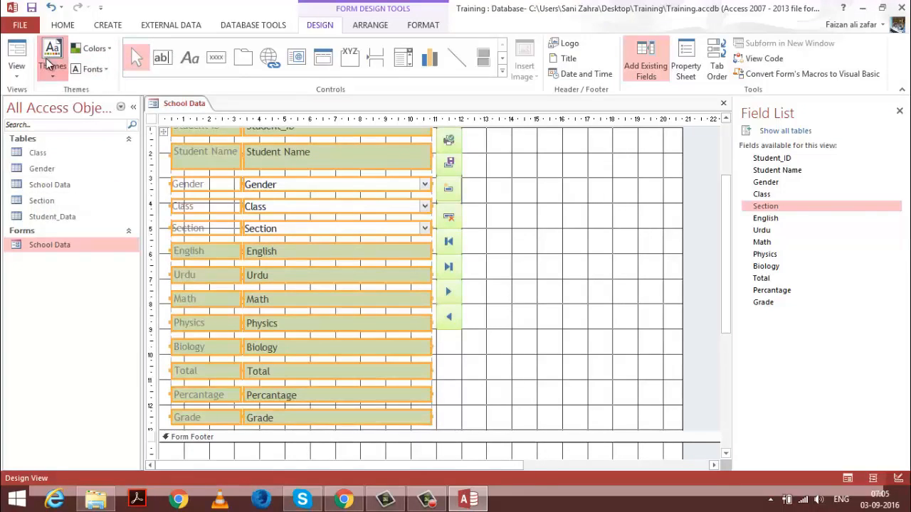
left_click(51, 56)
left_click(206, 169)
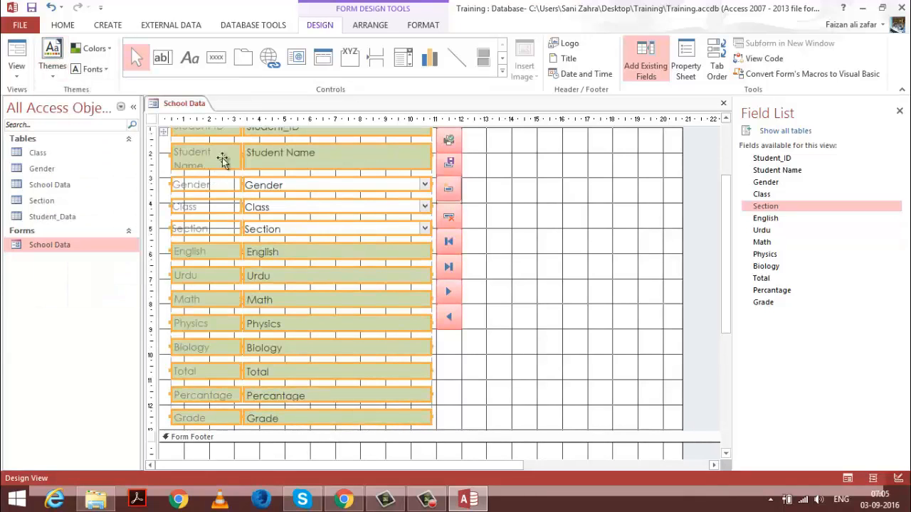
left_click(93, 69)
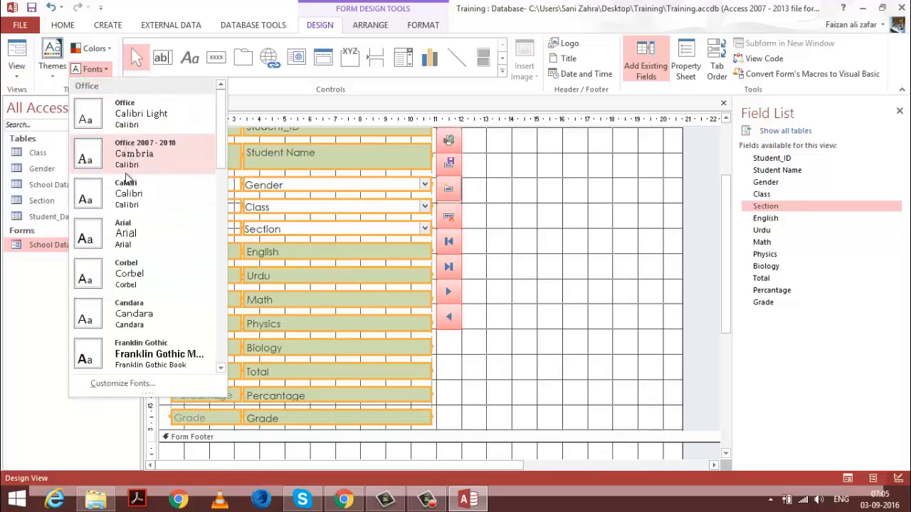
left_click(125, 242)
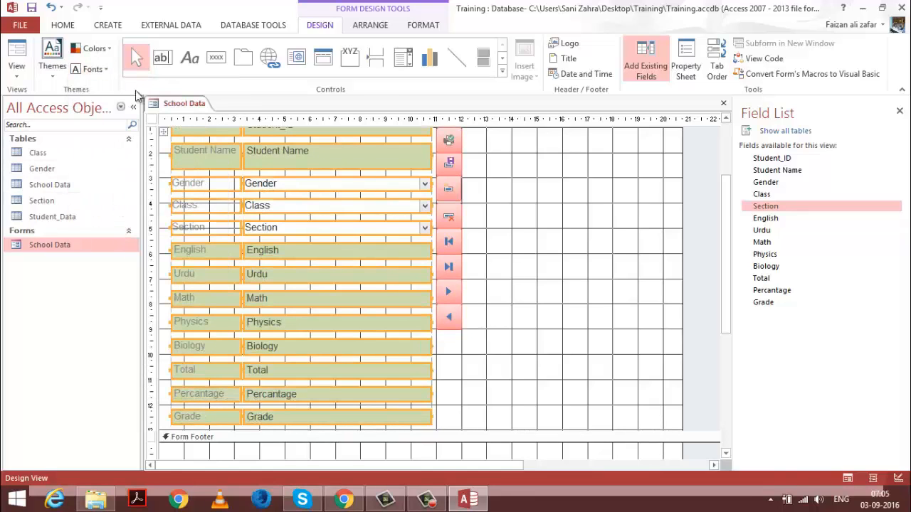
Create and save a theme color set named Custom 1 with Text/Background - Light 2 set to red, and deselect the form controls
left_click(95, 51)
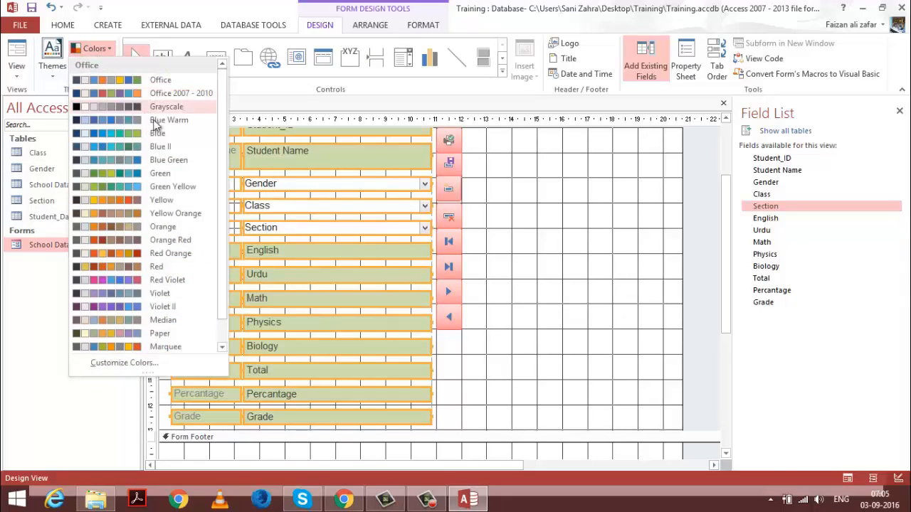
left_click(142, 365)
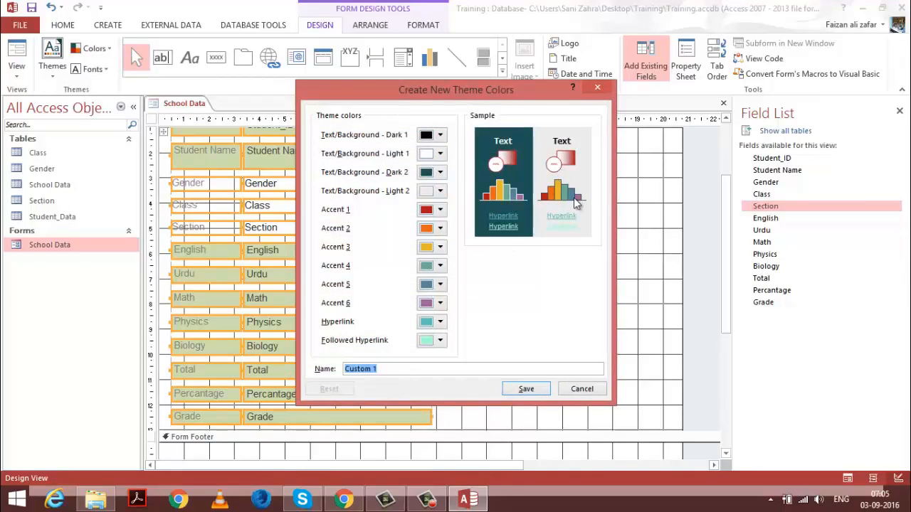
left_click(439, 192)
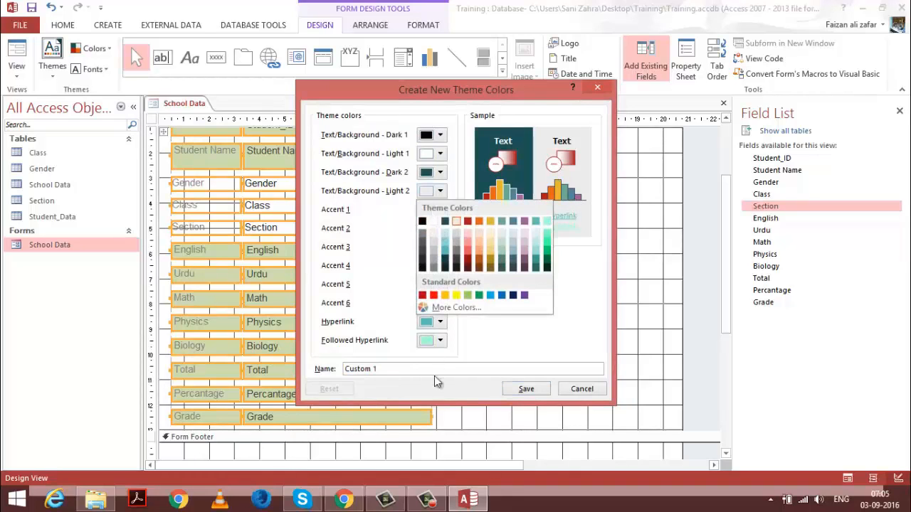
left_click(433, 295)
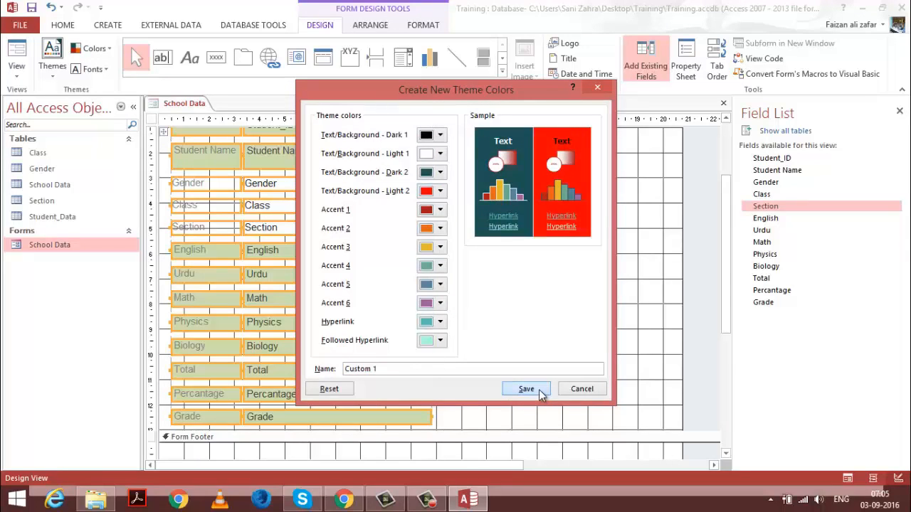
left_click(538, 388)
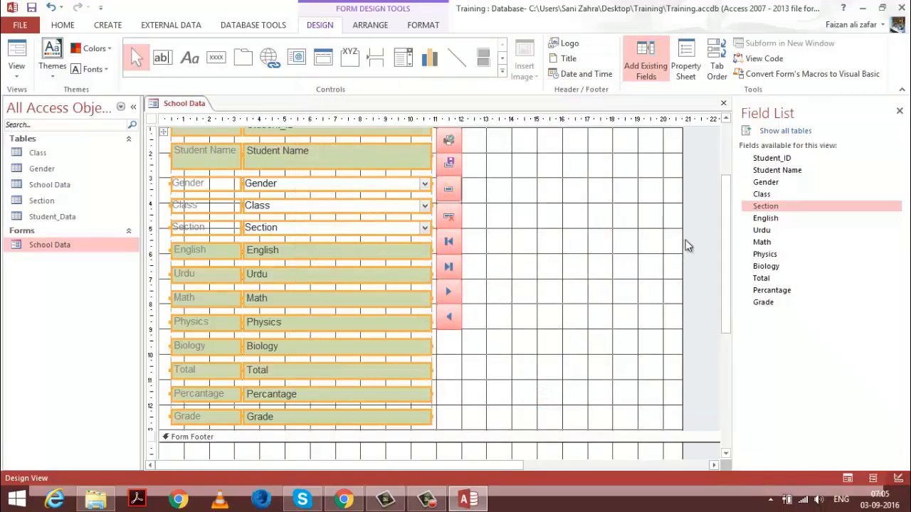
left_click_drag(727, 237, 712, 250)
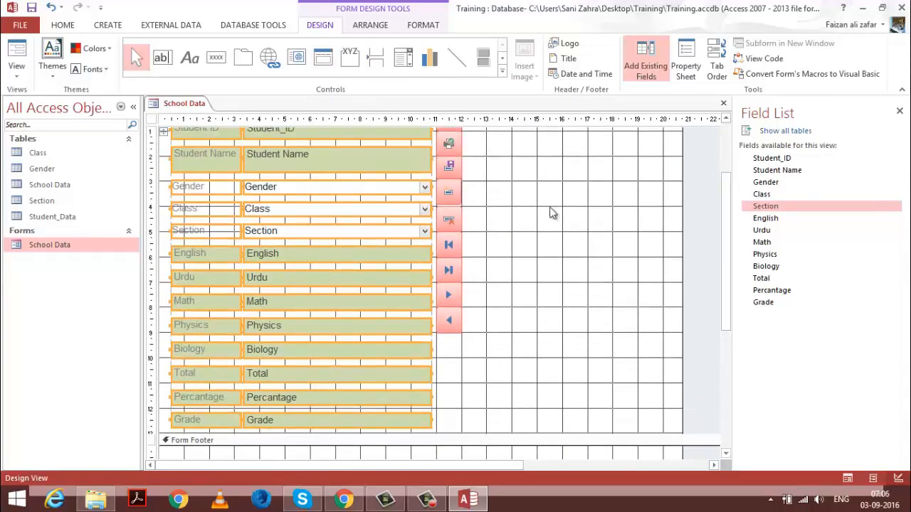
left_click(588, 272)
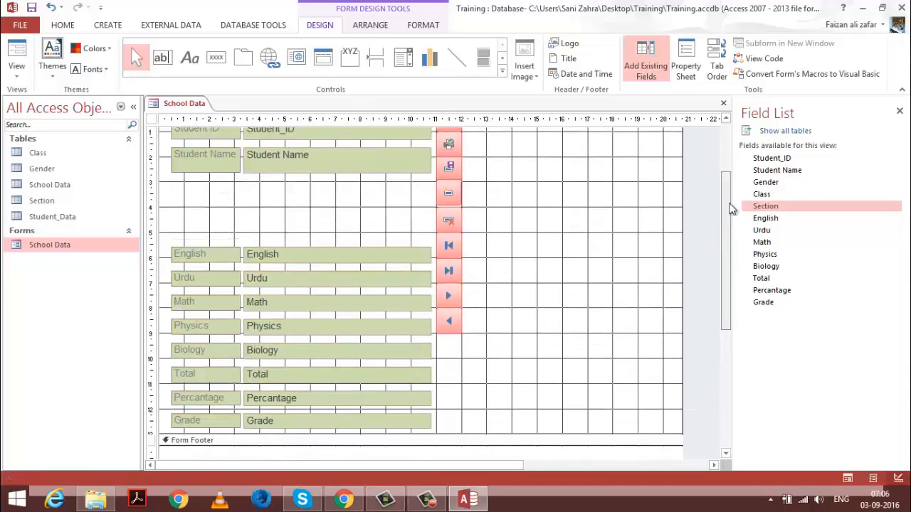
left_click_drag(727, 227, 733, 199)
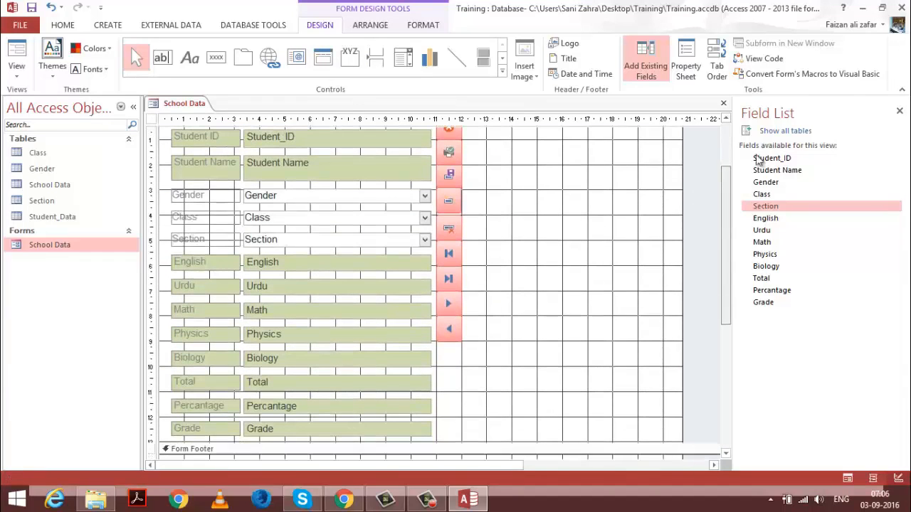
Hide the field list, close the School Data form with its design changes saved, and reopen it in Form View
left_click(899, 111)
left_click(902, 105)
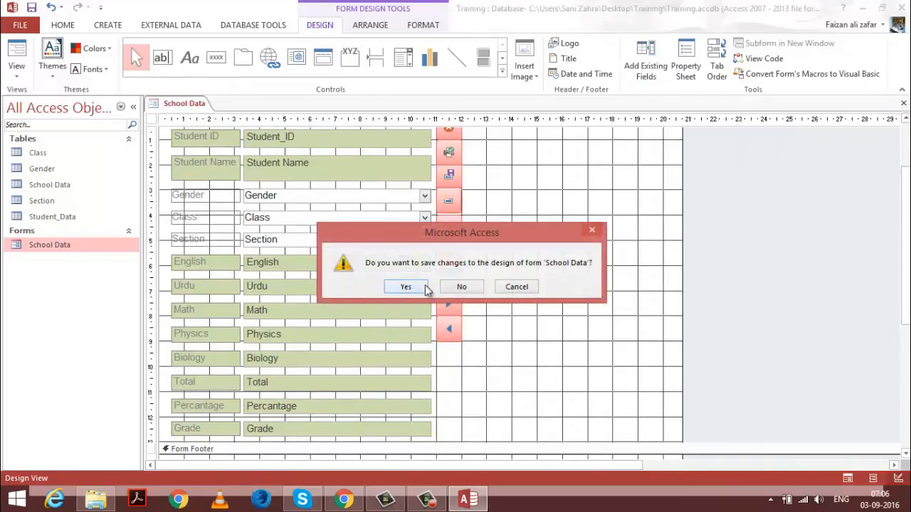
left_click(424, 287)
double_click(68, 254)
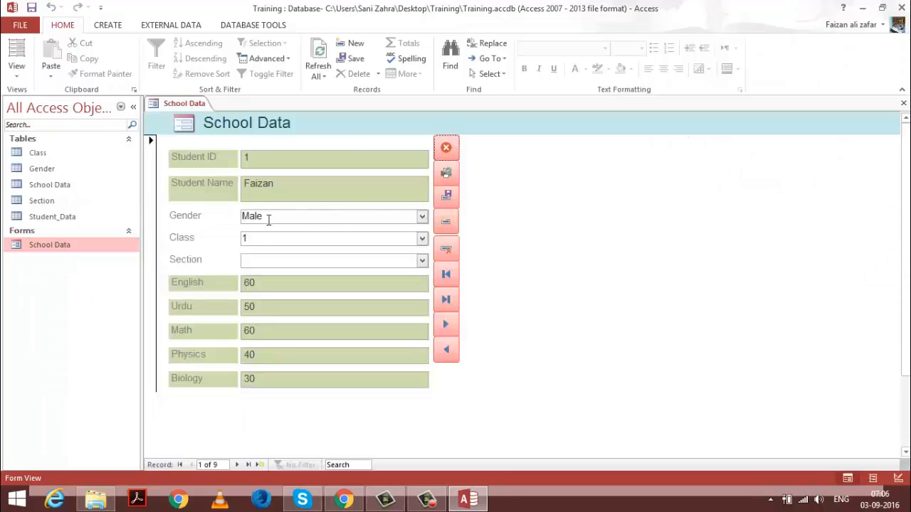
Choose Section A for the first record and Section C for the second record on the form
left_click(422, 261)
left_click(399, 275)
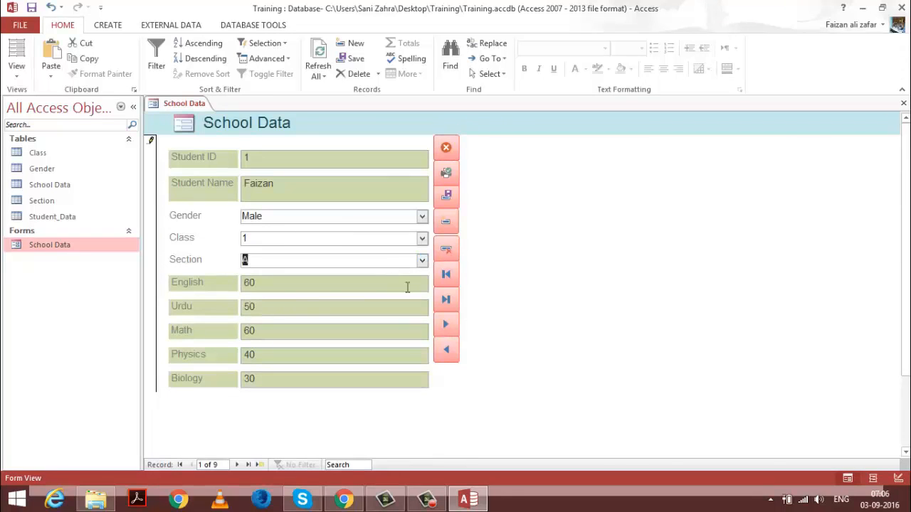
scroll(459, 332, "down", 2)
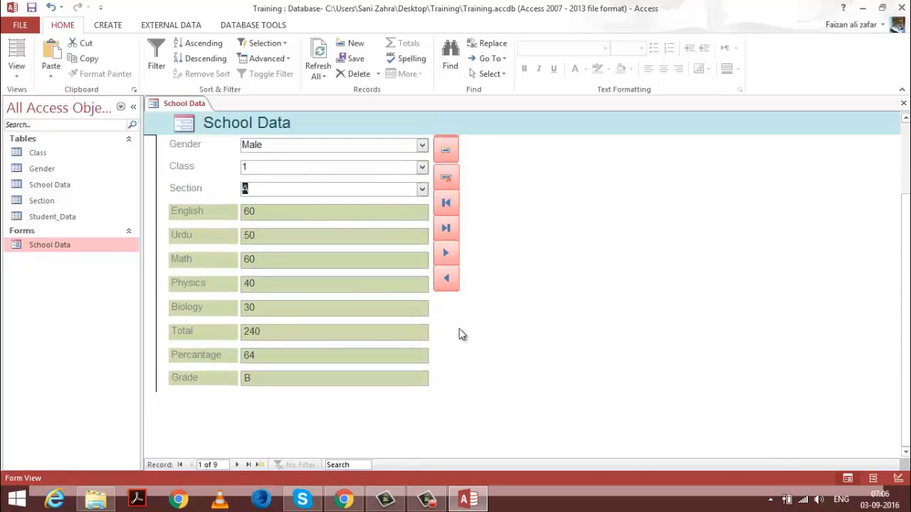
left_click(447, 253)
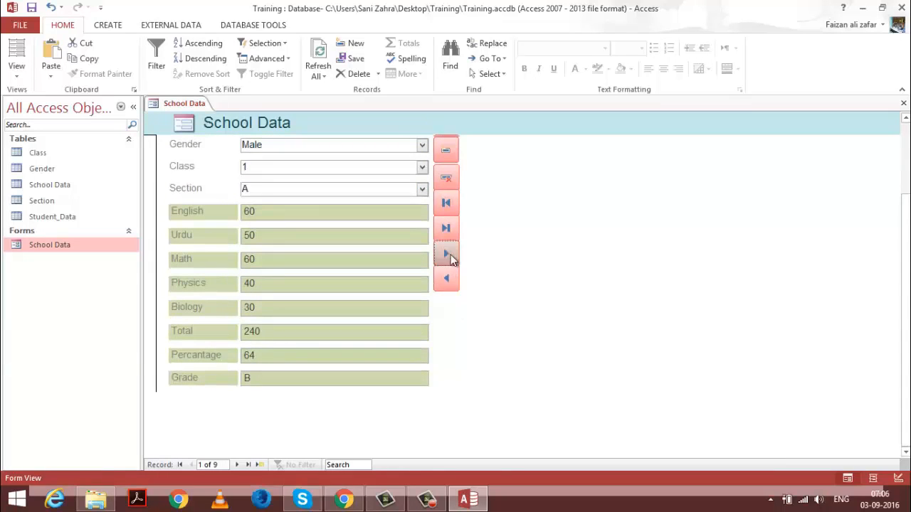
left_click(422, 191)
Choose Section D for the third record and Section B for the fourth record on the form
left_click(446, 254)
left_click(422, 189)
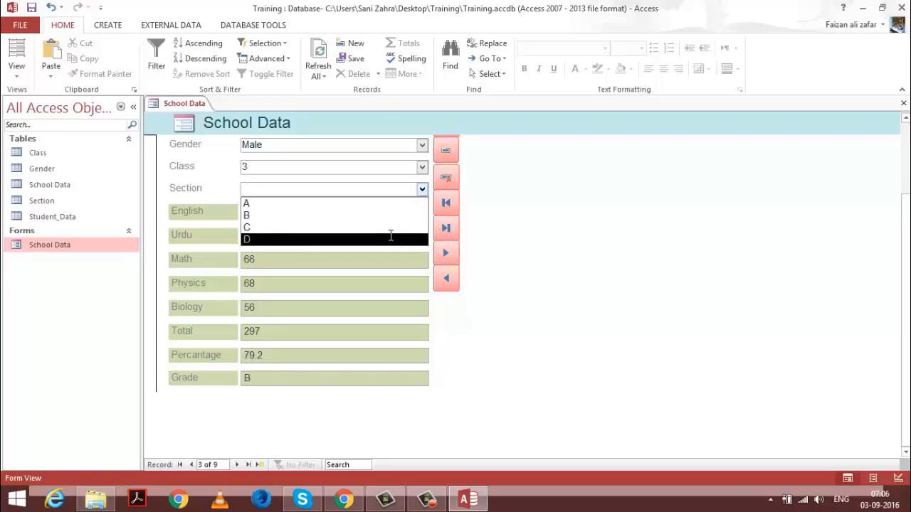
left_click(392, 236)
left_click(446, 253)
left_click(422, 188)
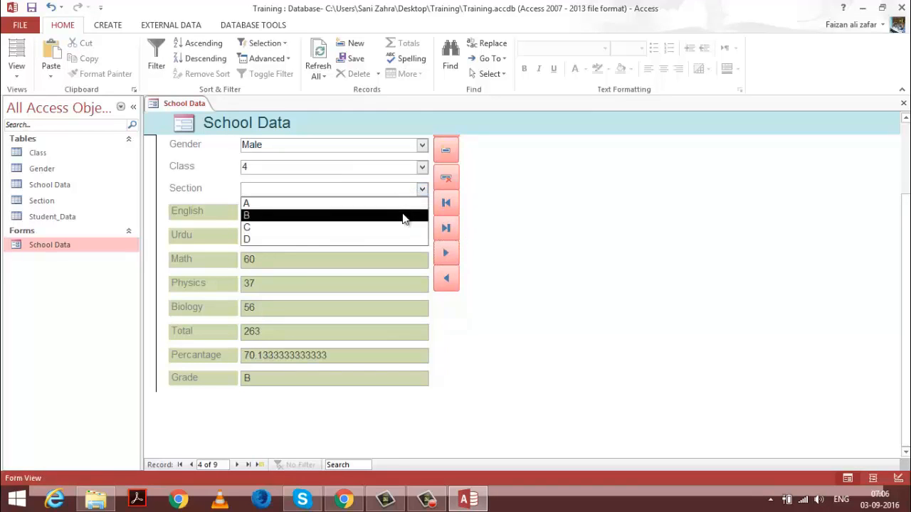
left_click(406, 213)
Go to the fifth record on the form and choose Section B
left_click(446, 254)
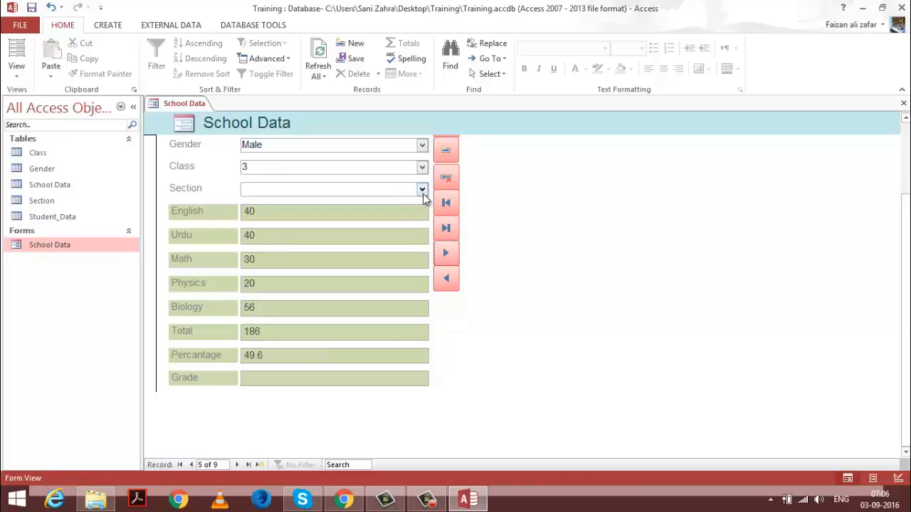
left_click(422, 189)
left_click(375, 219)
Go to the sixth record on the form and choose Class 4 and Section C
left_click(446, 253)
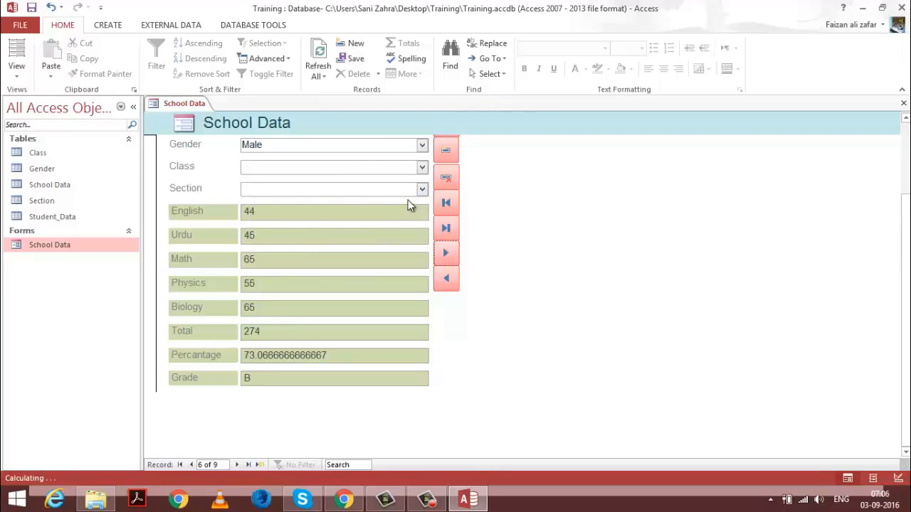
left_click(424, 169)
left_click(386, 215)
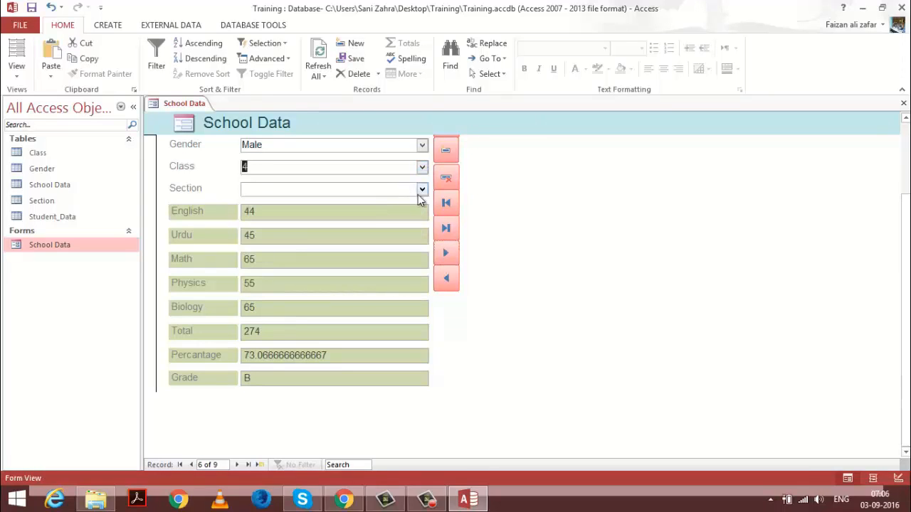
left_click(422, 188)
left_click(389, 229)
Close the School Data form and open the School Data table to check the entered Class and Section values
left_click(903, 103)
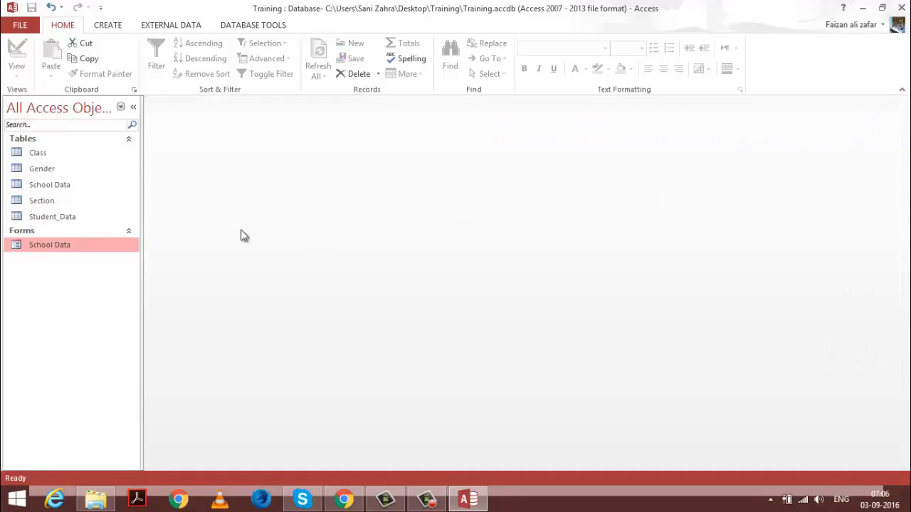
double_click(71, 189)
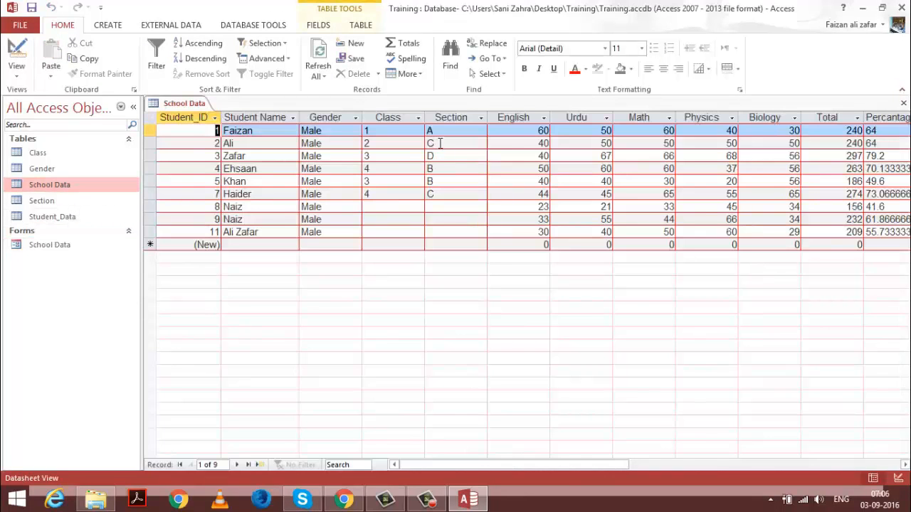
mouse_move(862, 490)
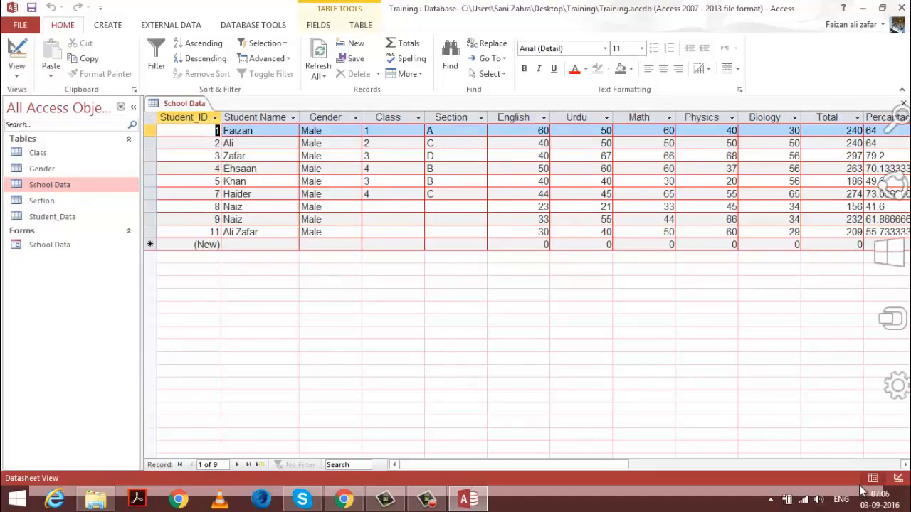